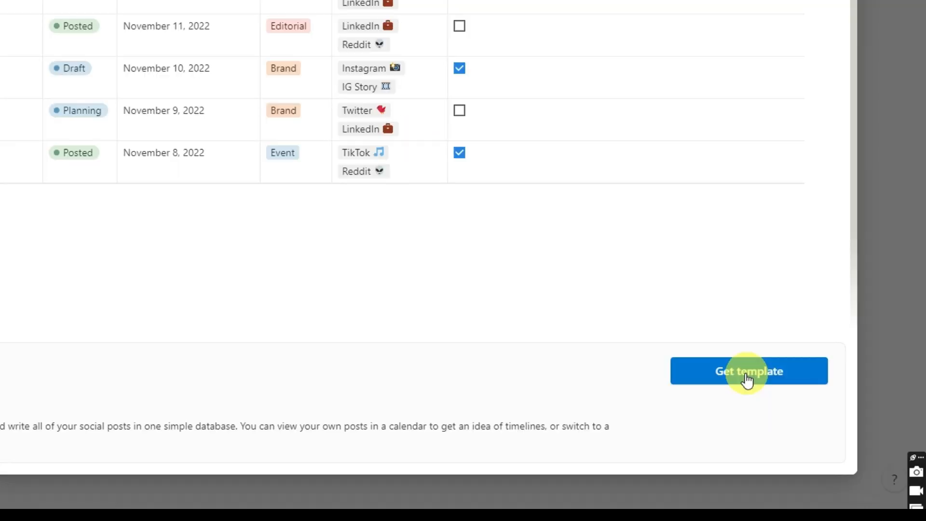
Get the Social Media Calendar template and rename its All posts view to Planner.
click(747, 379)
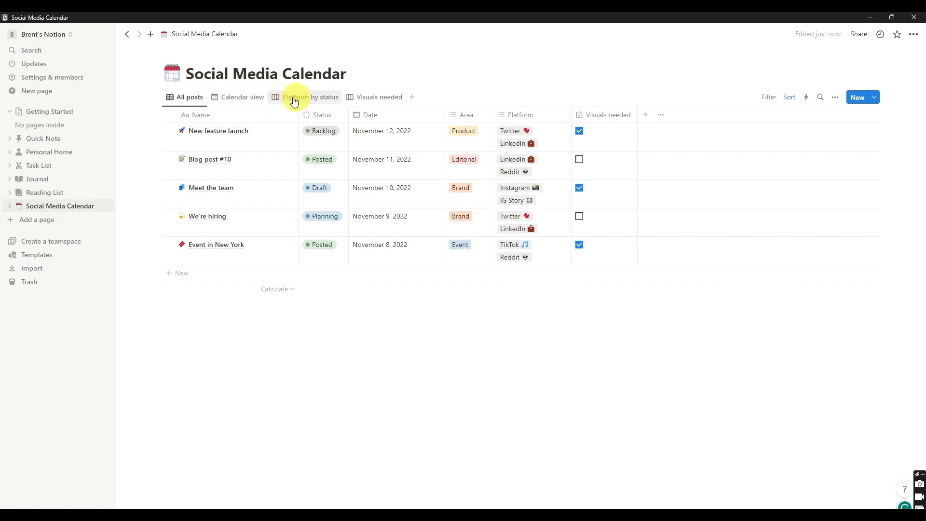
click(184, 100)
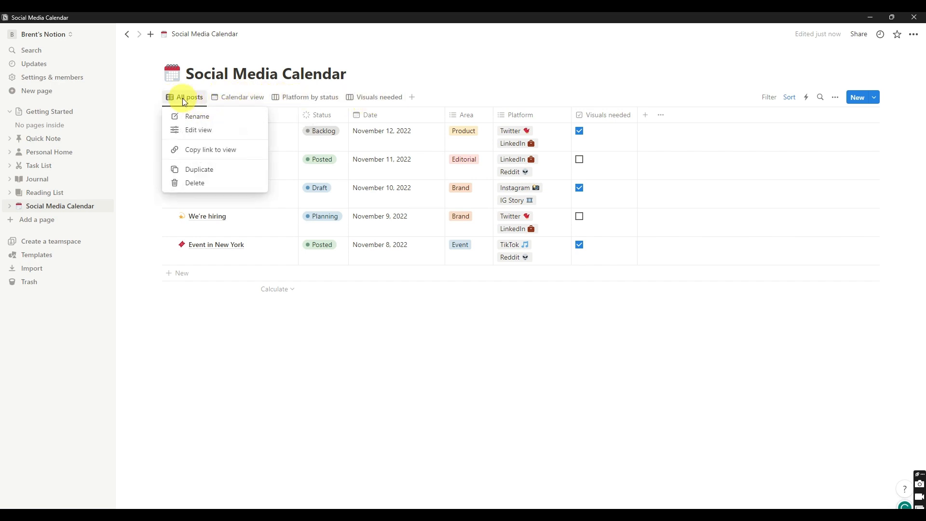
click(211, 117)
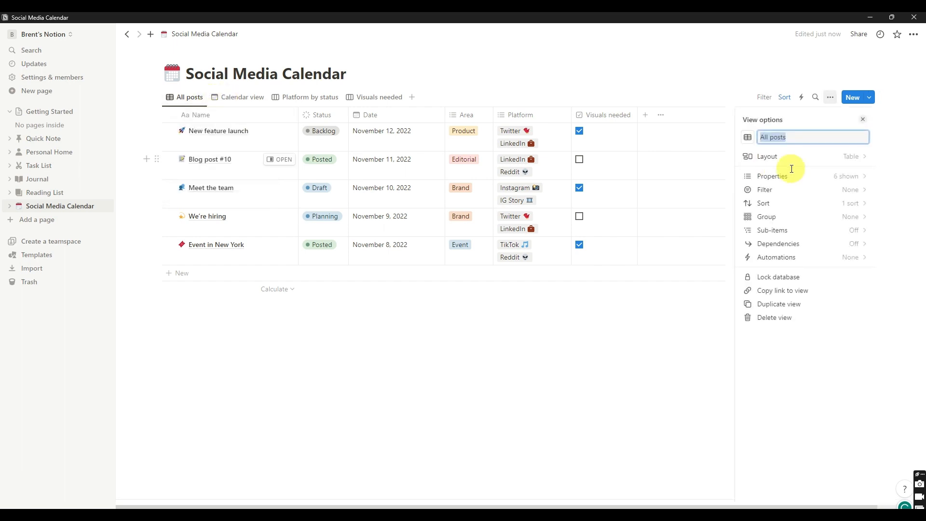
click(797, 137)
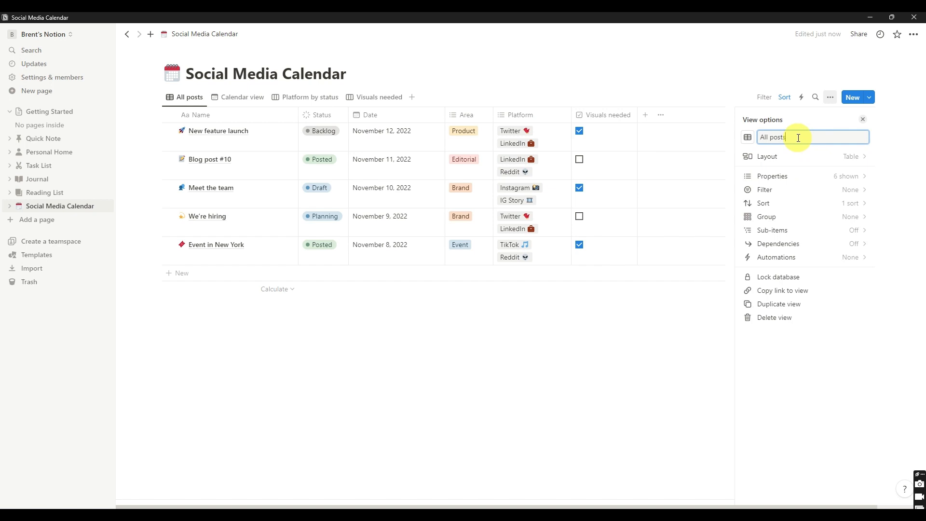
key(ctrl+a)
key(BackSpace)
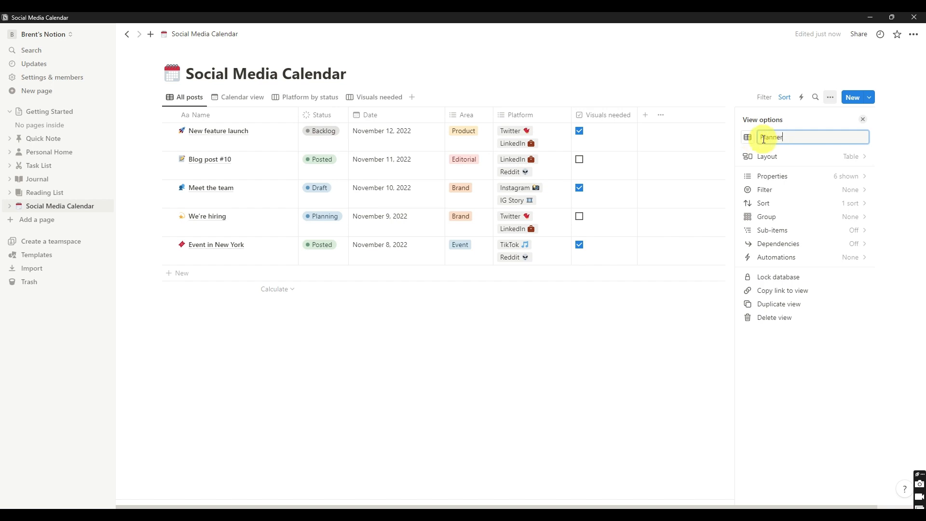
Set the Planner view's icon to the rounded square with a notification dot.
click(748, 138)
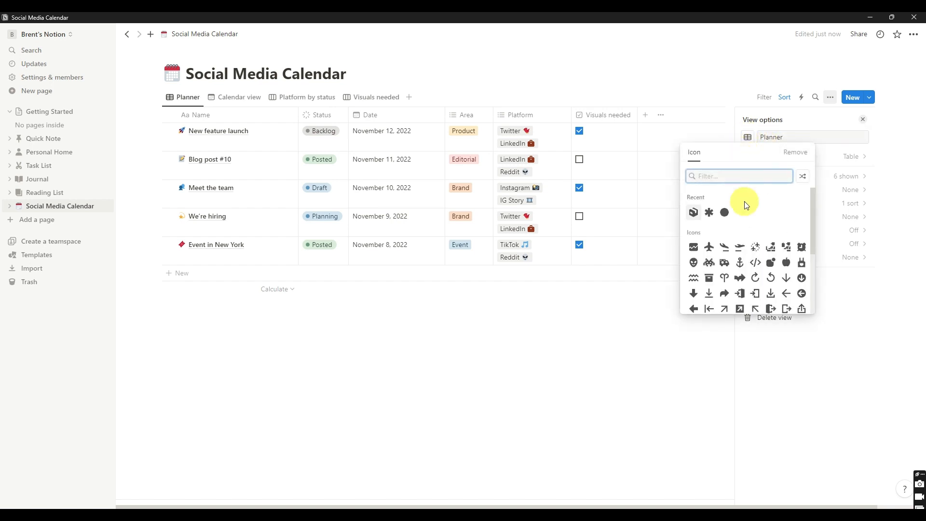
scroll(732, 259, down, 2)
scroll(732, 259, down, 10)
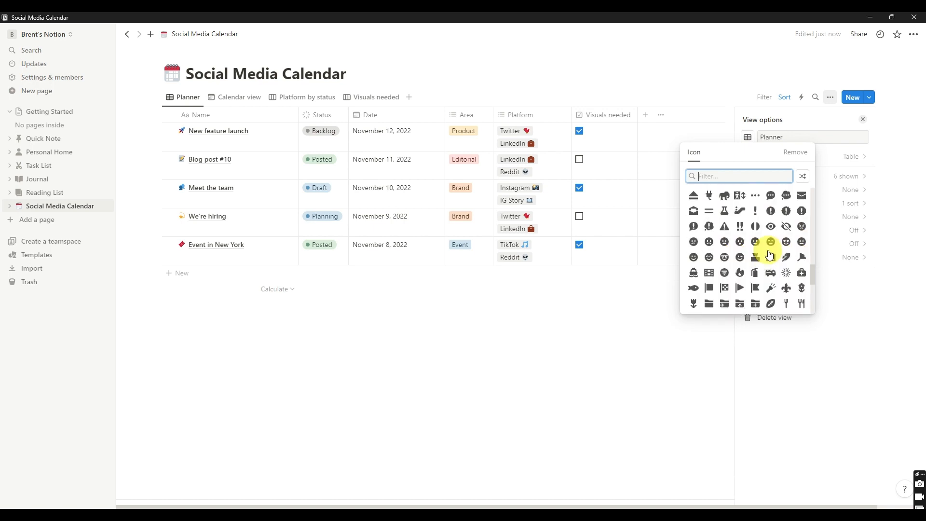
scroll(755, 246, down, 5)
scroll(771, 289, up, 5)
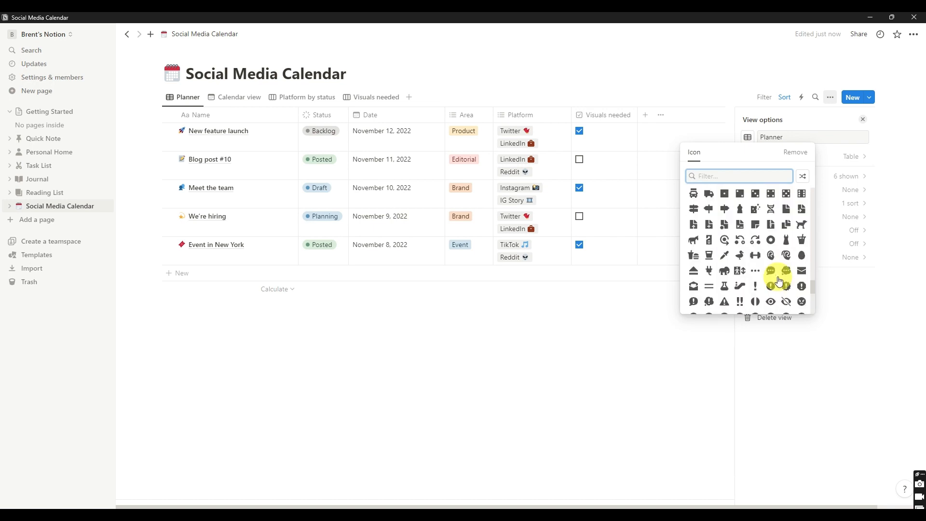
scroll(754, 305, up, 10)
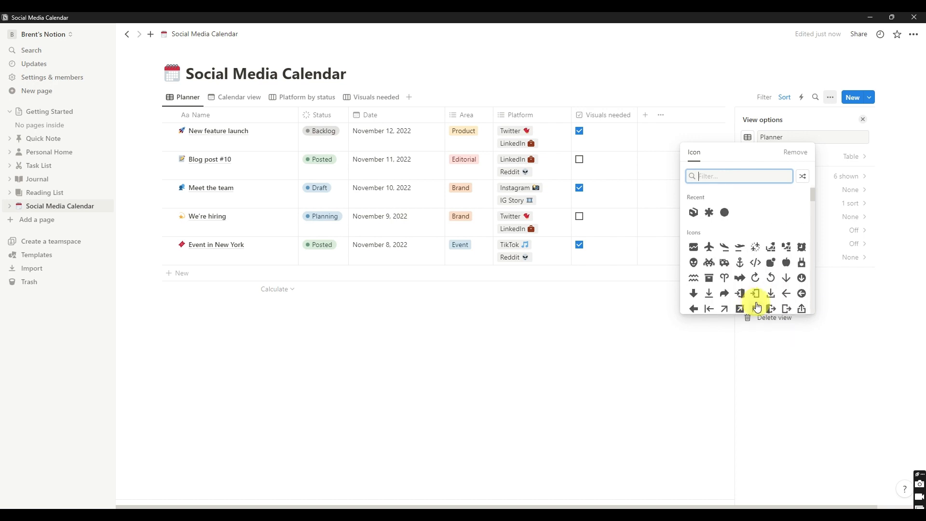
click(770, 262)
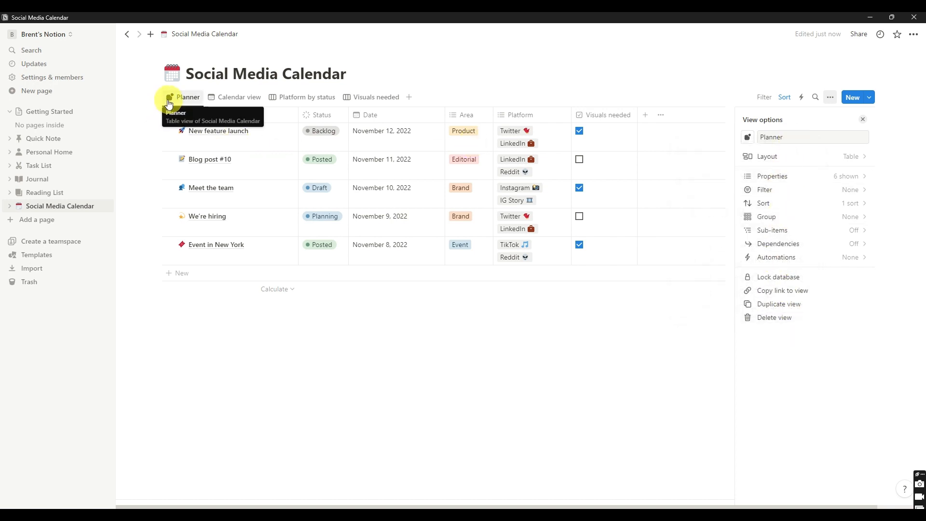
click(215, 75)
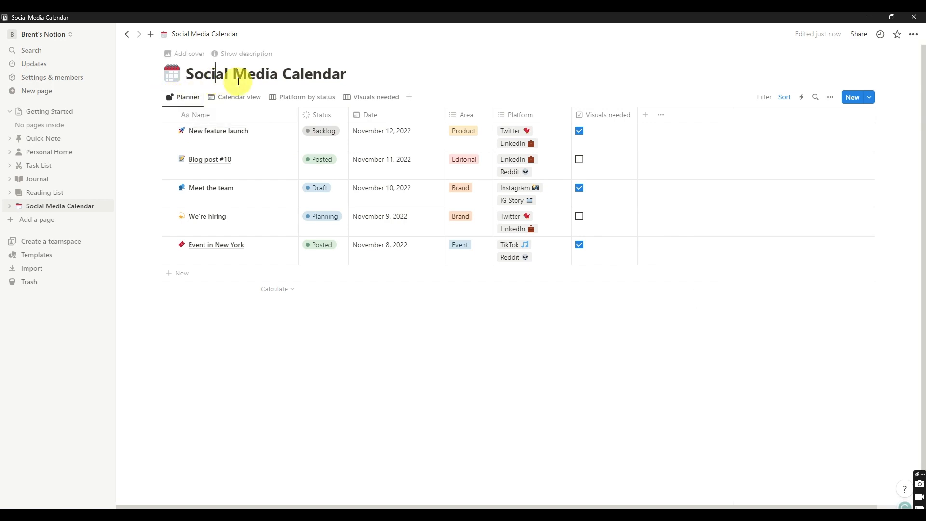
Rename the Name column to Projects and give it the rounded square icon with a notification dot.
click(193, 115)
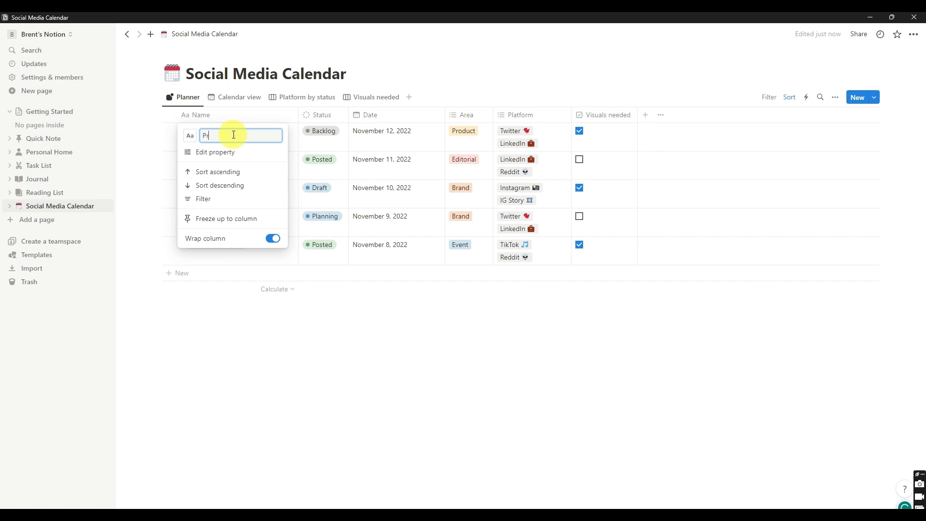
click(191, 137)
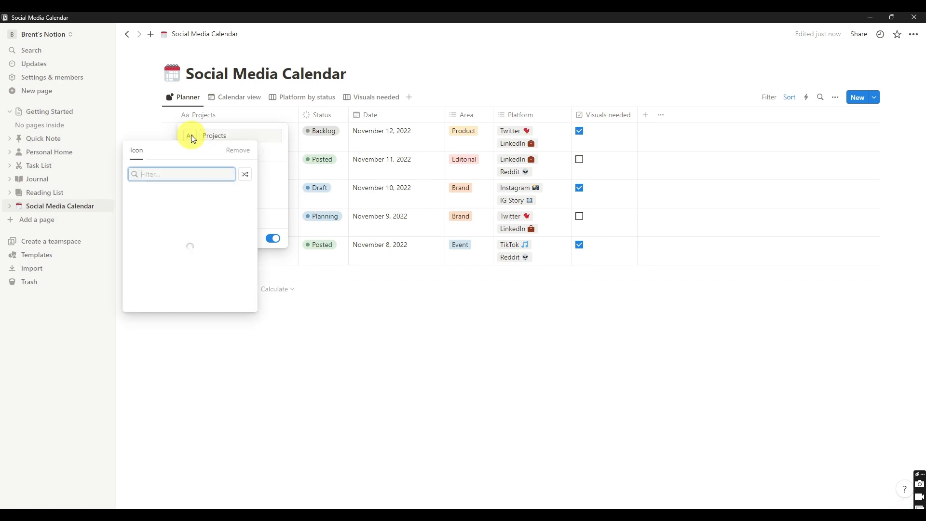
scroll(182, 226, down, 3)
scroll(180, 236, up, 3)
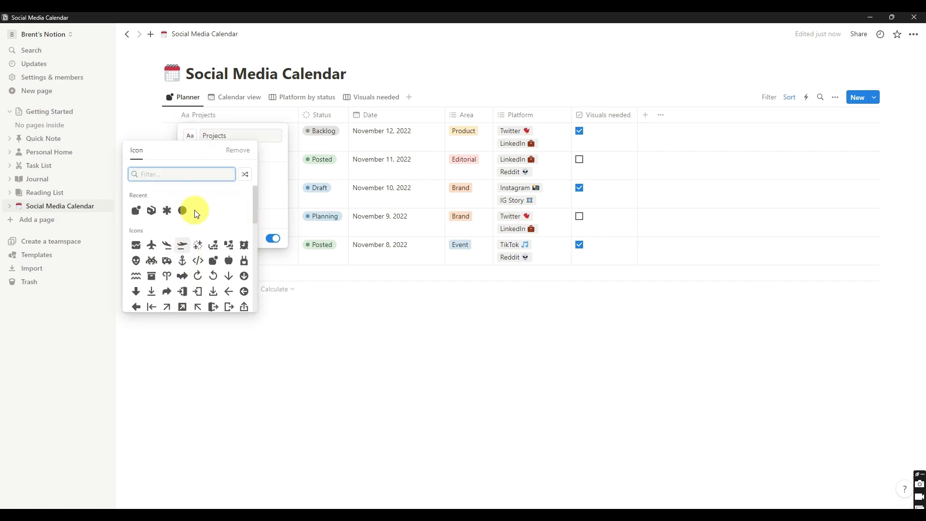
click(136, 208)
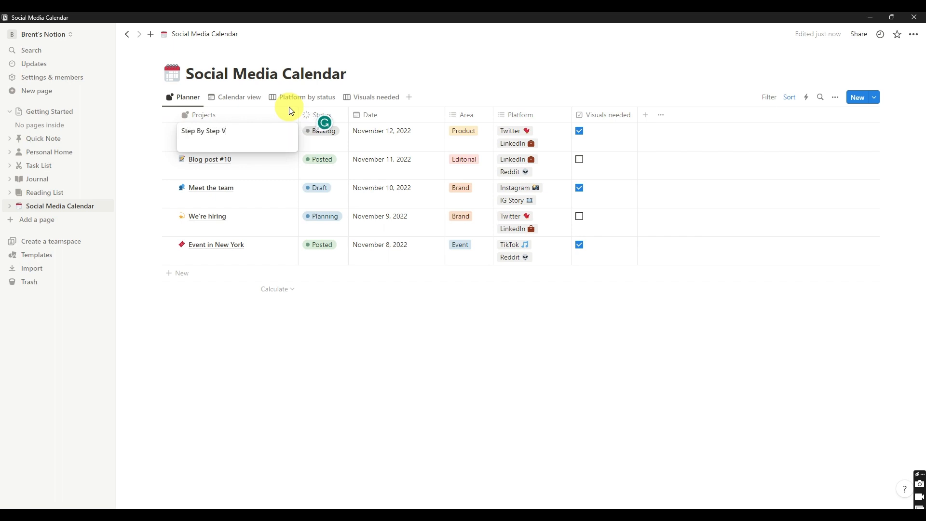
Rename the New feature launch entry to Step By Step Videos and set its status to Planning.
key(Return)
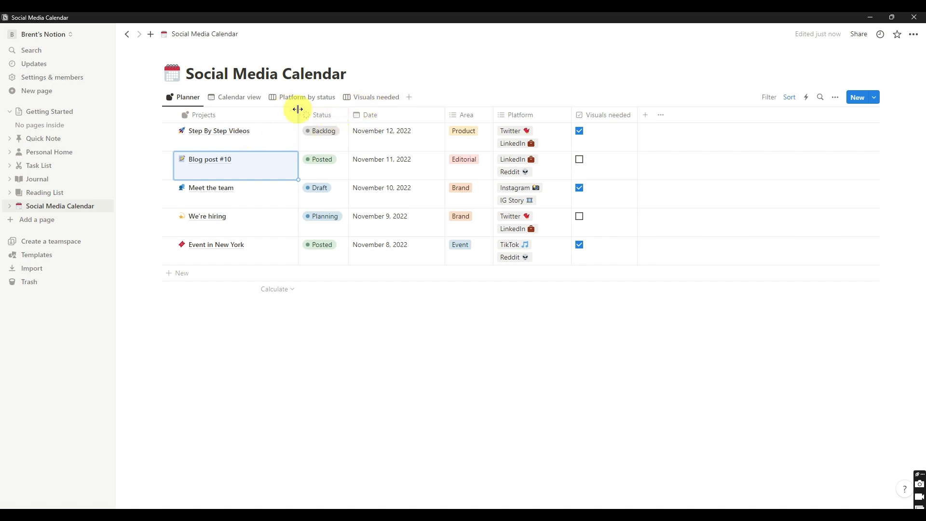
click(316, 135)
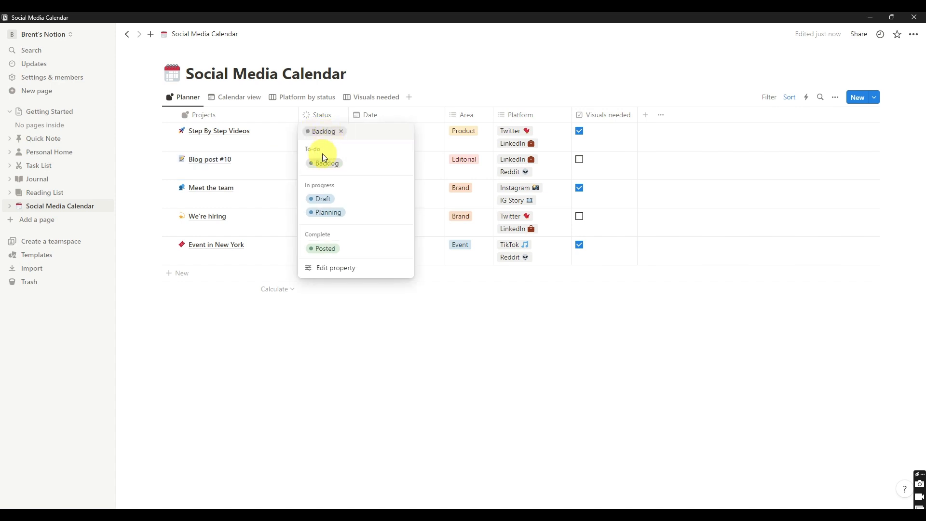
click(329, 213)
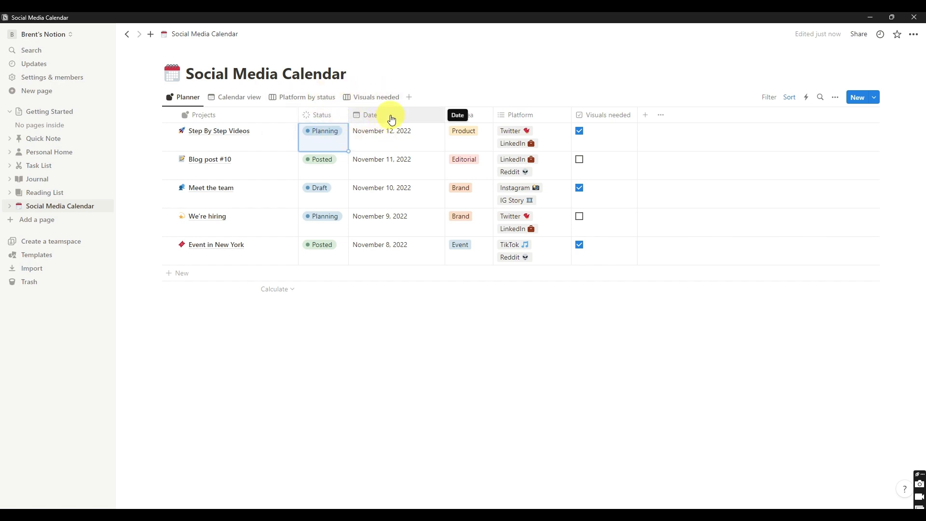
Move the Date column ahead of Status and rename it to Creation Date.
drag(391, 119, 334, 121)
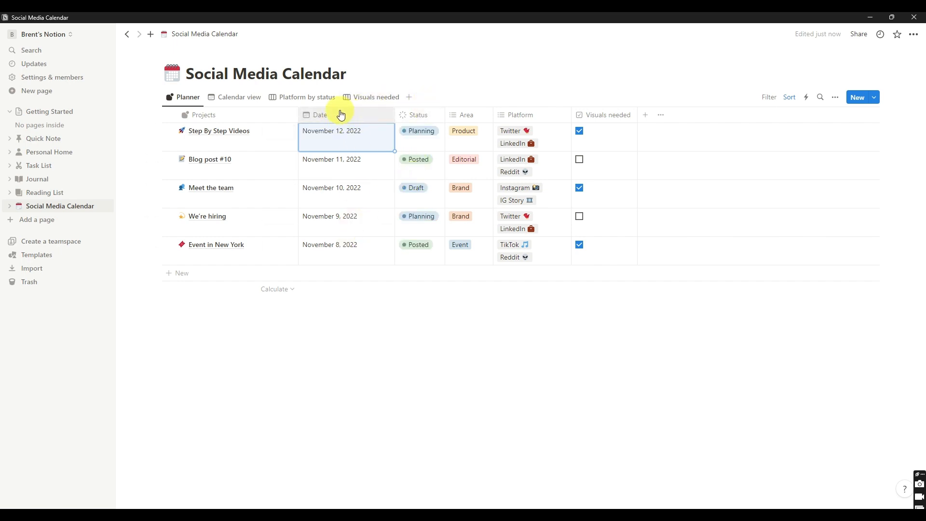
click(321, 117)
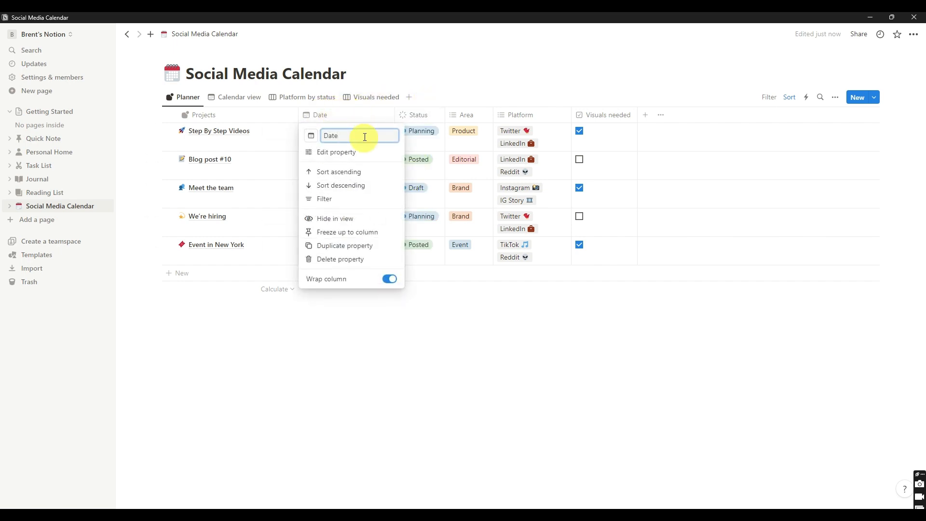
key(BackSpace)
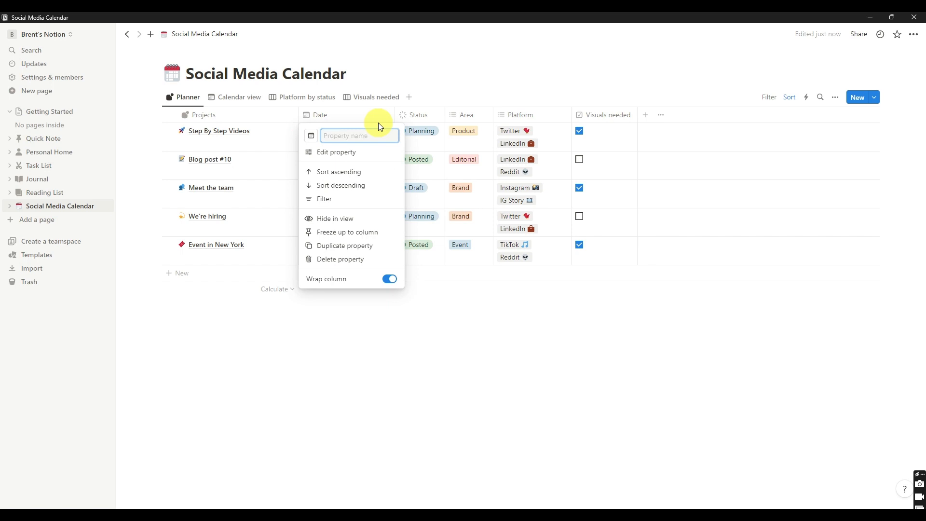
text(Creation Date)
key(Return)
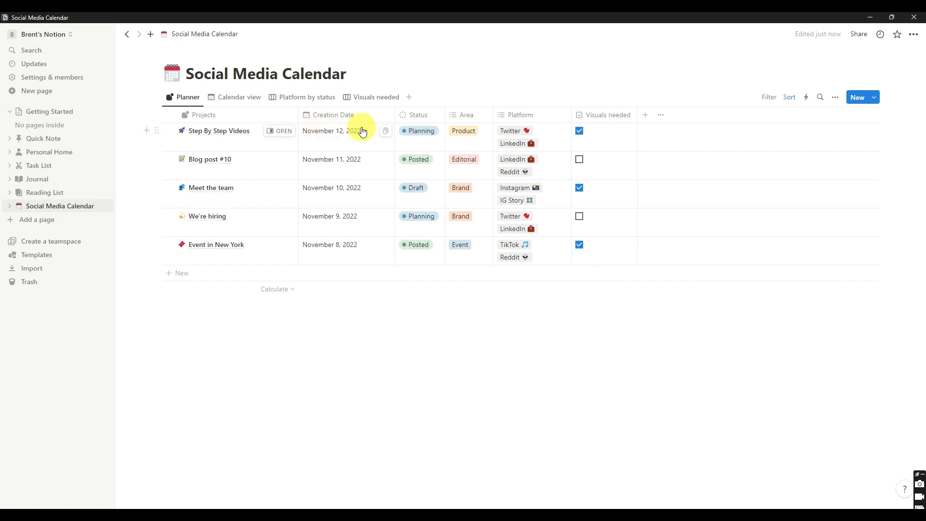
Set the creation date of the Step By Step Videos entry to December 11, 2023.
click(351, 132)
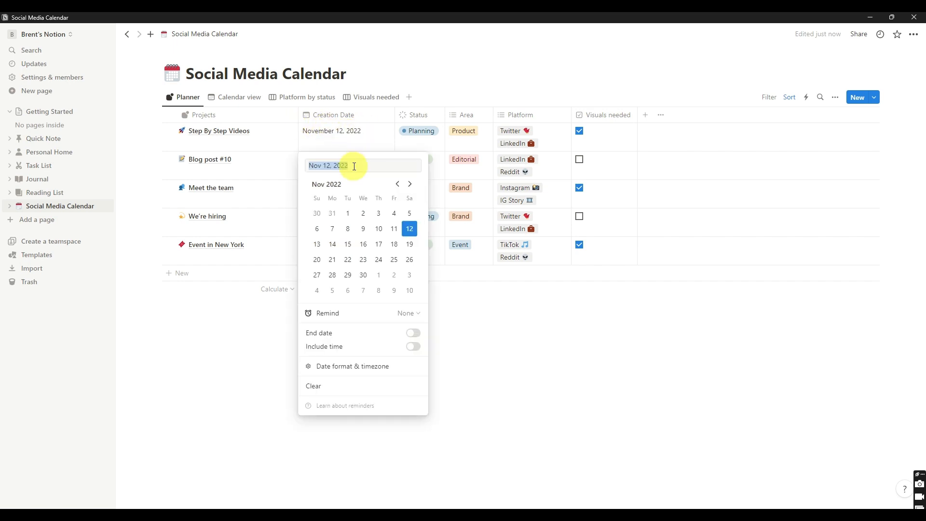
text(dec)
key(Return)
click(333, 244)
click(307, 141)
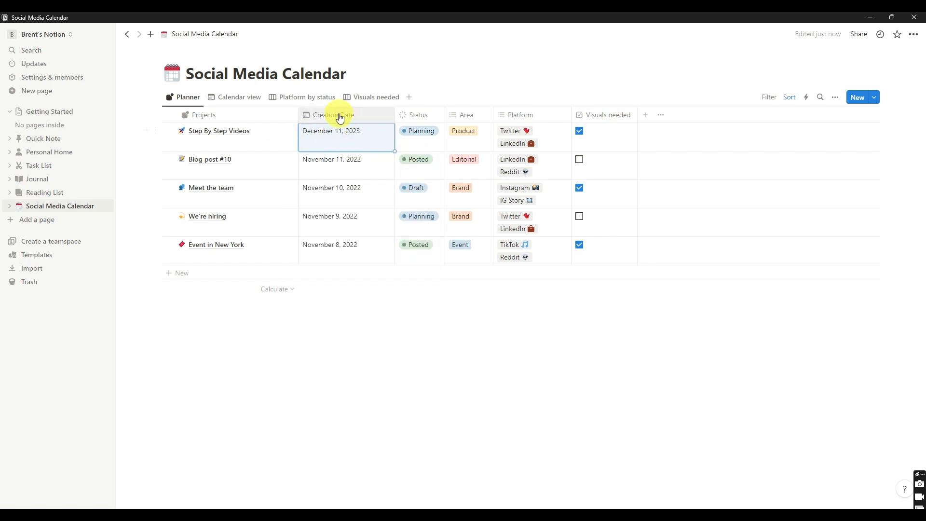
key(Right)
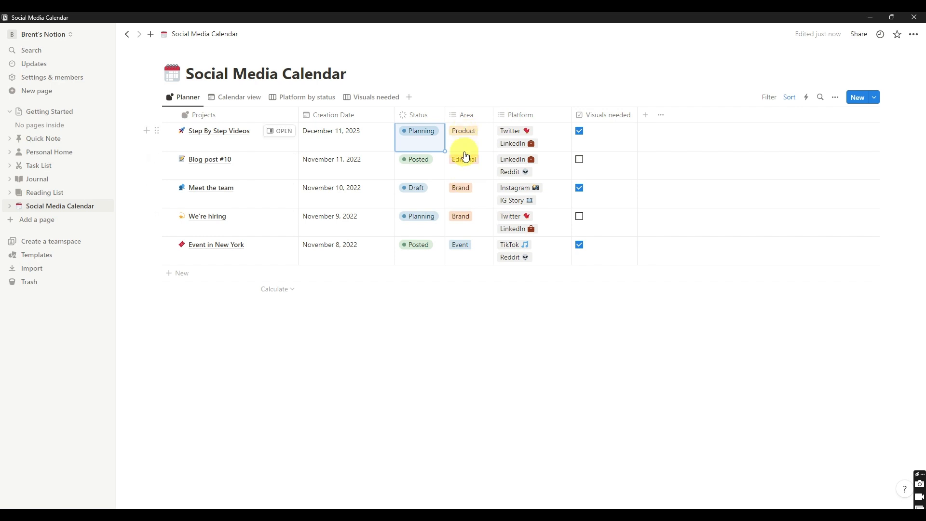
Delete the Area property from the calendar database.
click(466, 116)
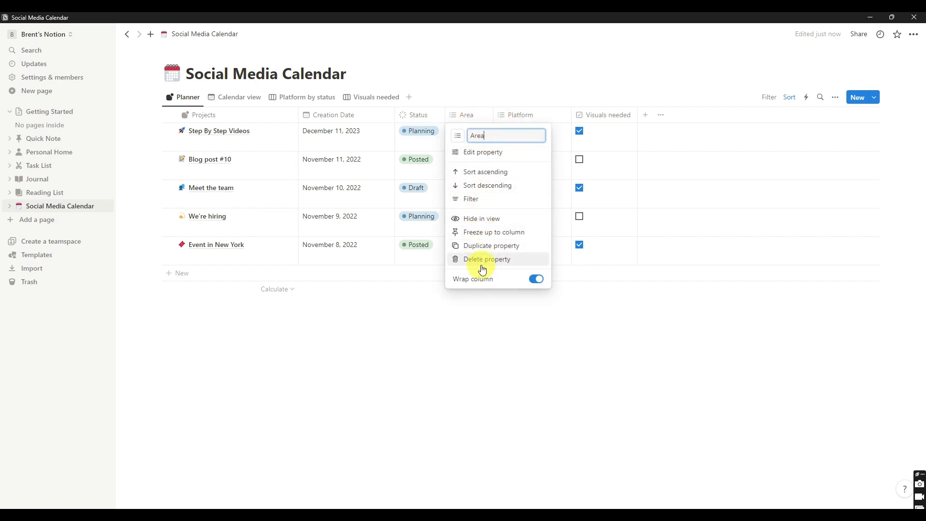
click(482, 260)
click(477, 272)
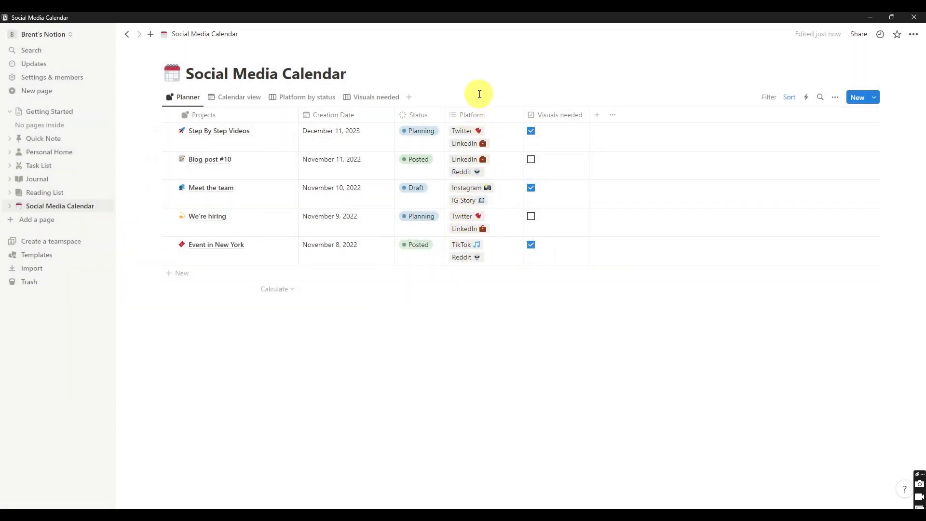
Rename the Platform column to a heading beginning with "Social Media Cha".
click(477, 119)
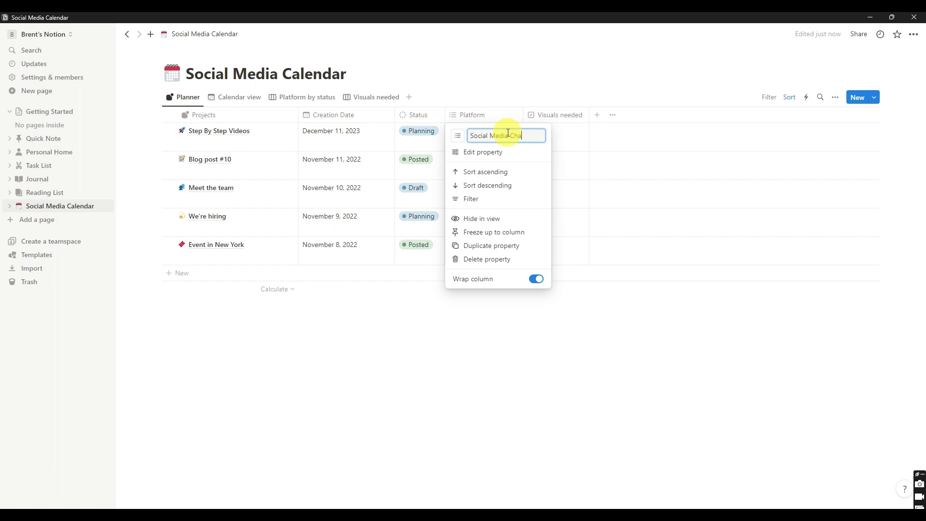
key(Return)
click(501, 114)
click(541, 134)
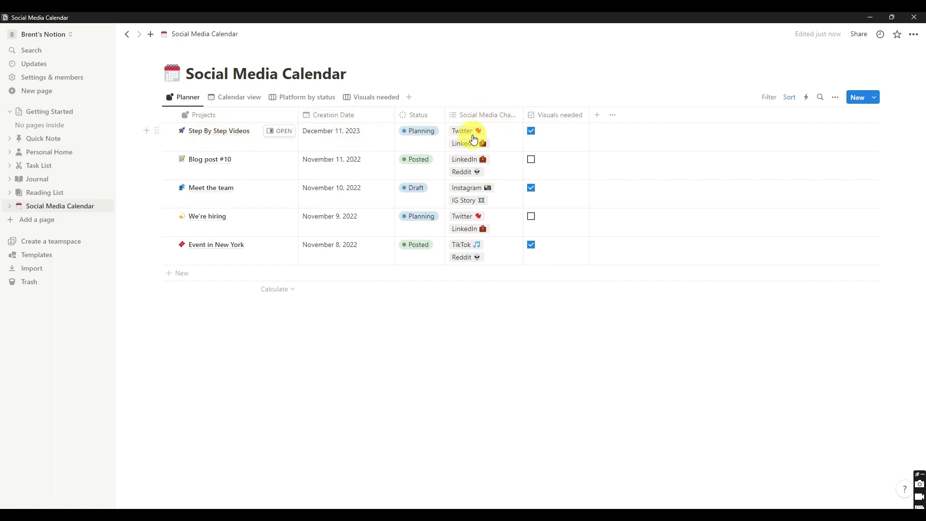
Replace Twitter and LinkedIn with YouTube as the channel for the Step By Step Videos entry.
click(473, 139)
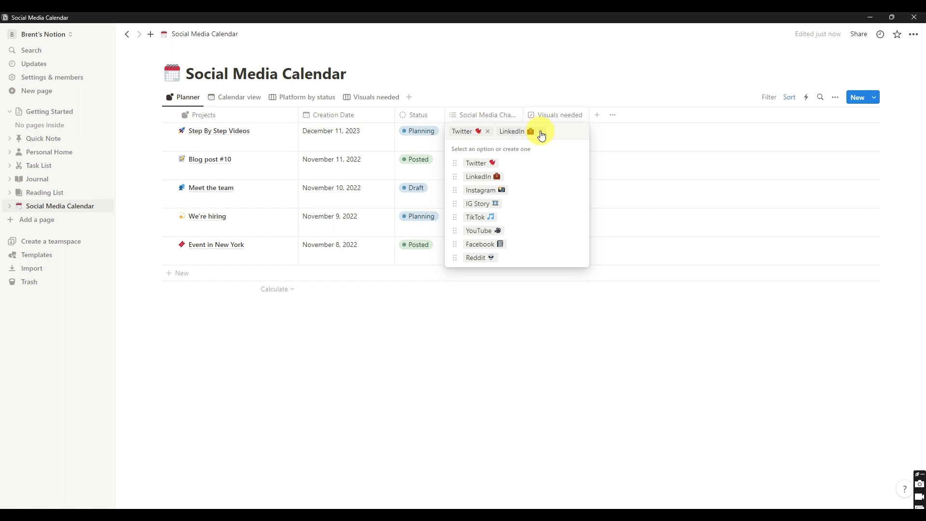
click(541, 132)
click(488, 132)
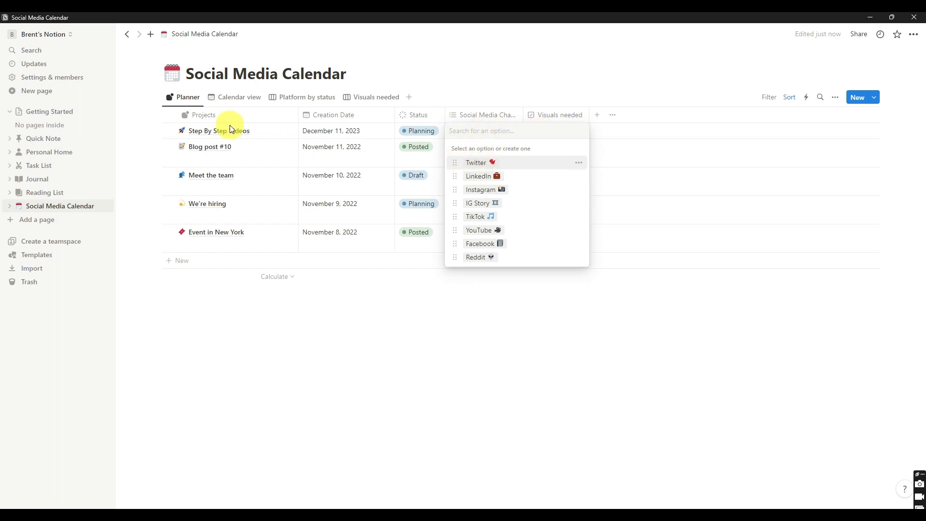
click(475, 231)
key(Escape)
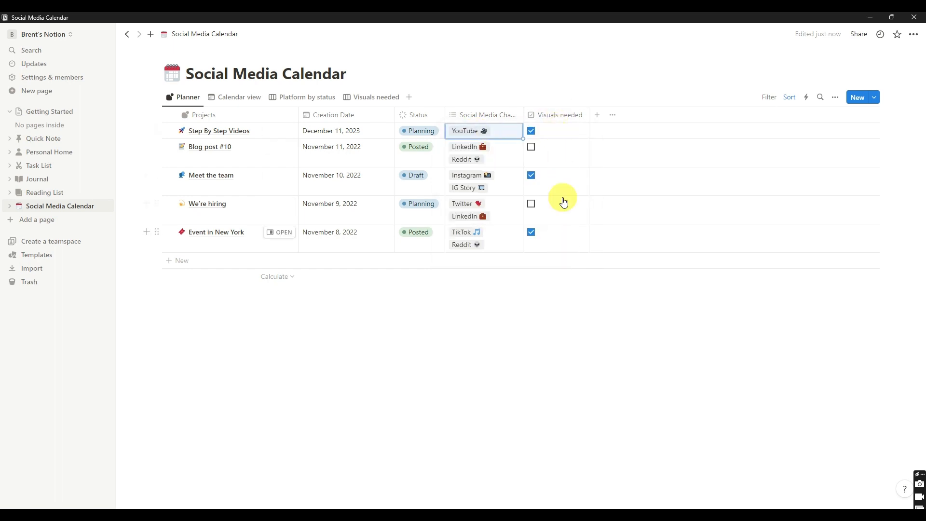
Rename the Visuals needed column to Published and change its property type to Date.
click(553, 118)
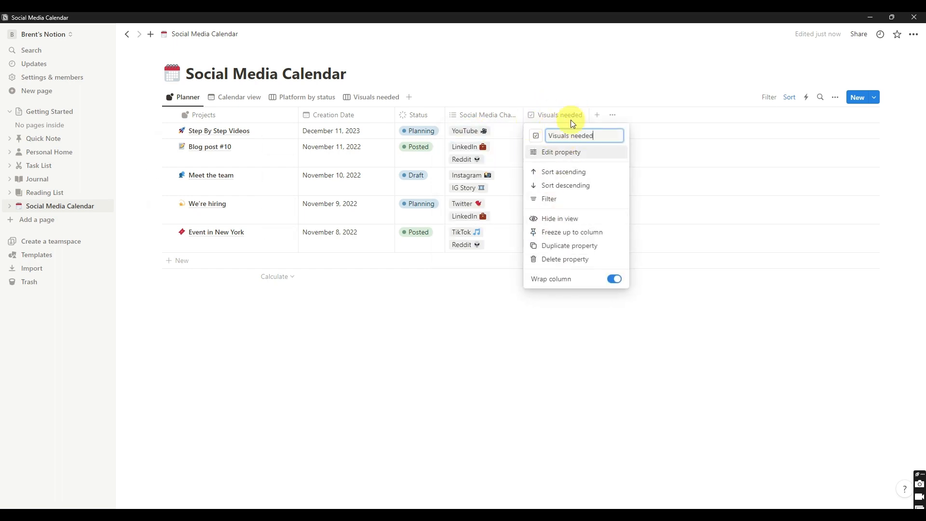
click(542, 157)
drag(818, 137, 760, 136)
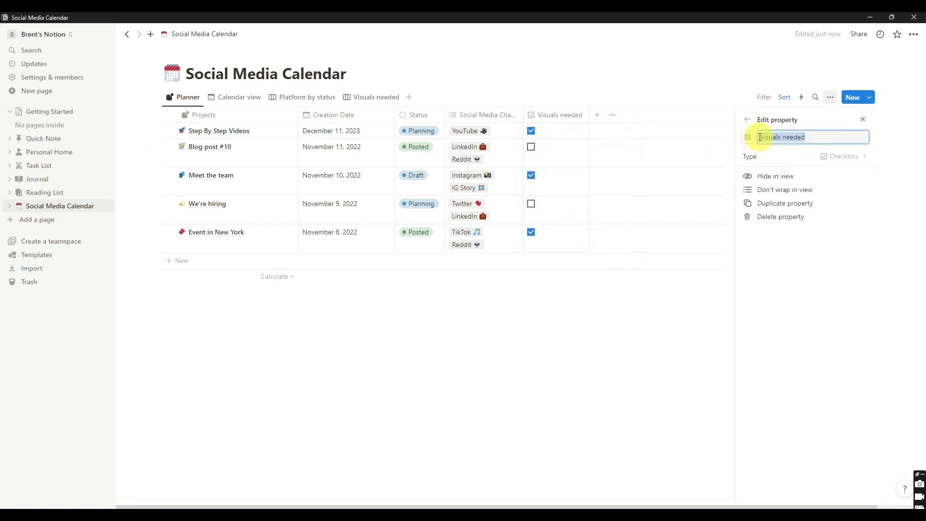
key(BackSpace)
click(837, 161)
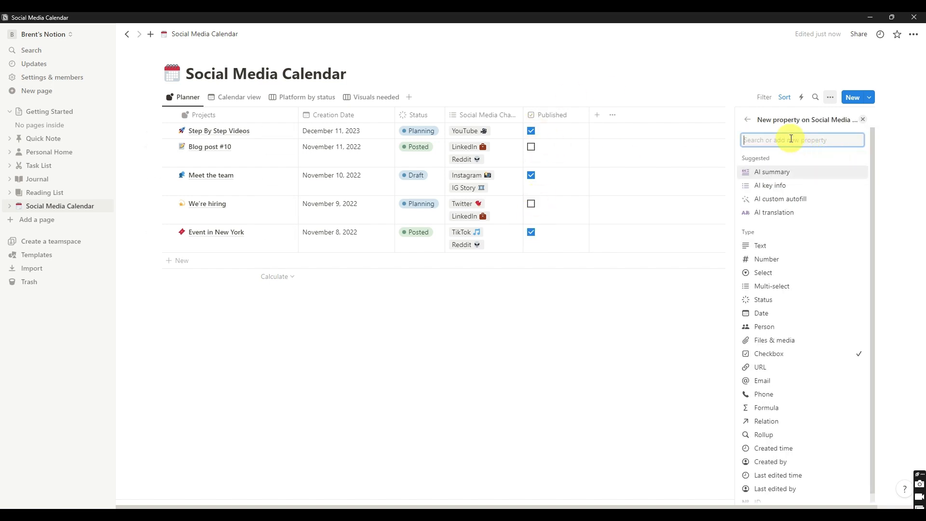
text(Date)
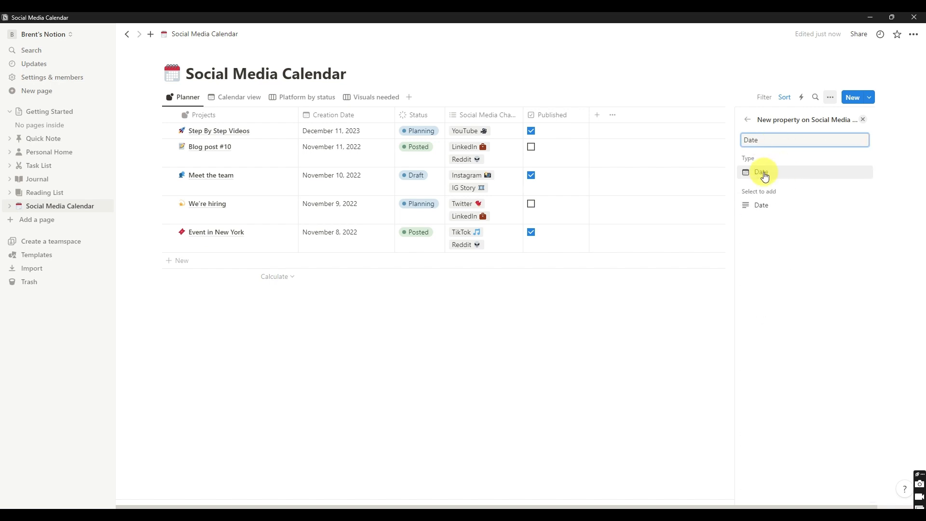
click(761, 172)
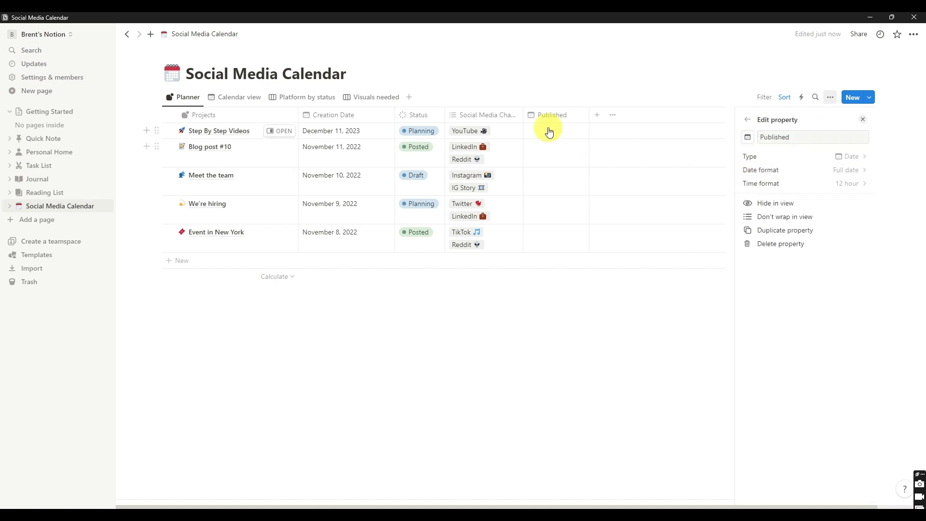
click(541, 132)
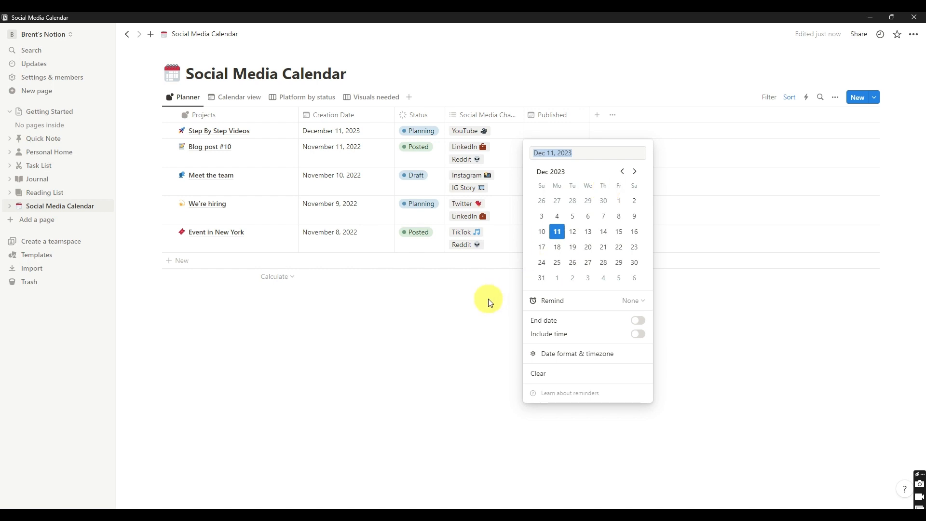
key(Escape)
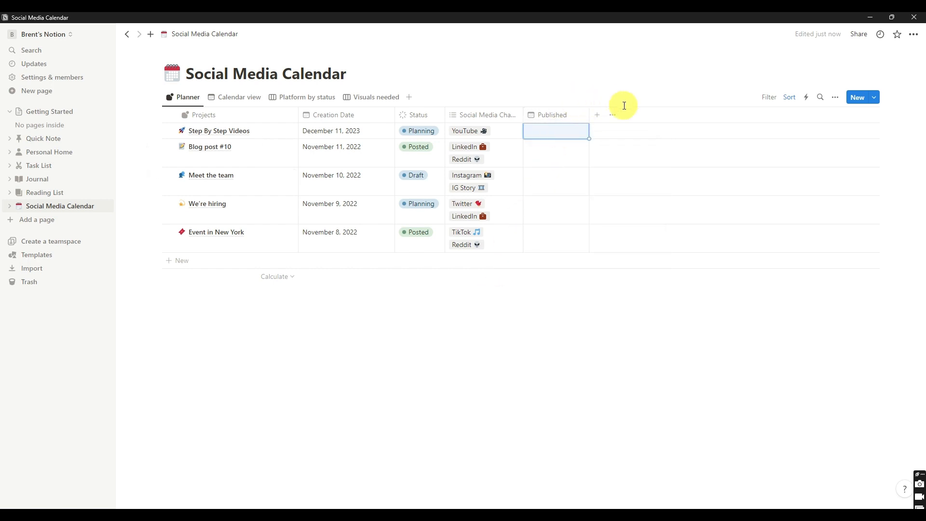
Add a checkbox property named Posted and tick it for the Step By Step Videos entry.
click(597, 114)
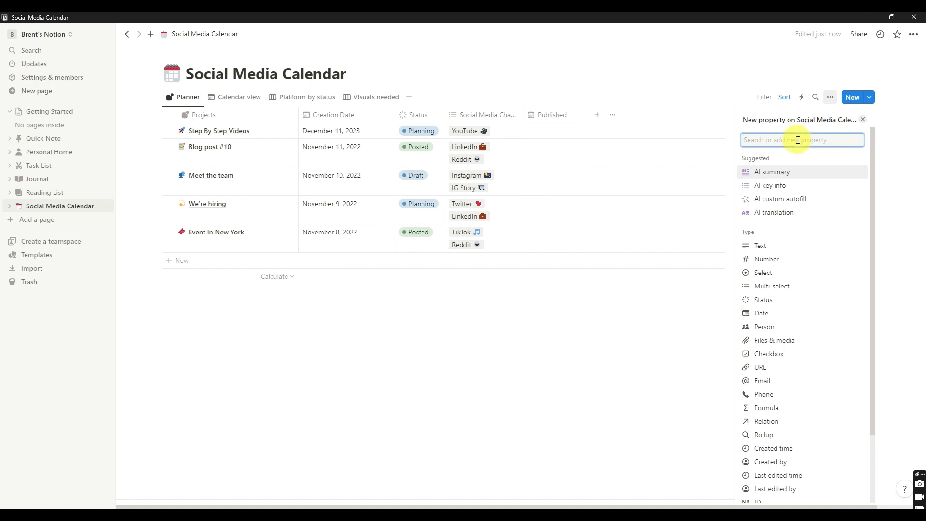
text(Posted)
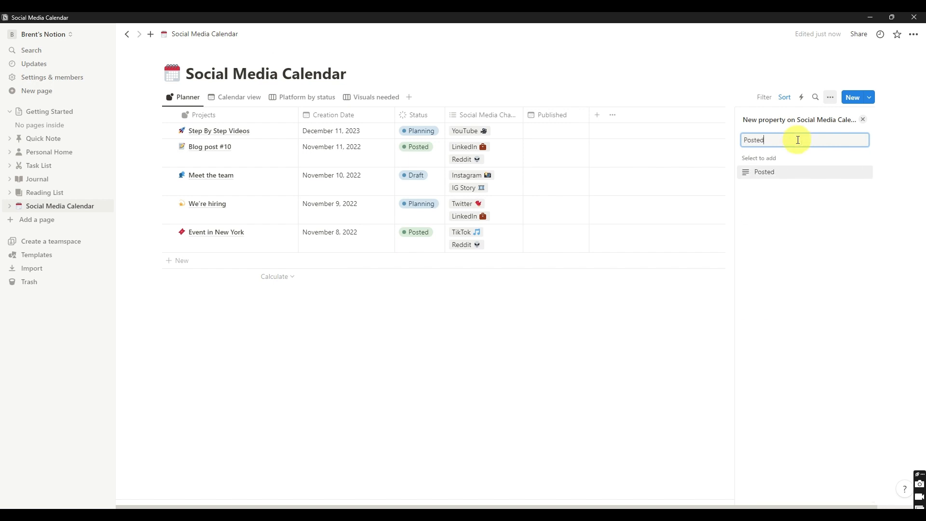
key(Return)
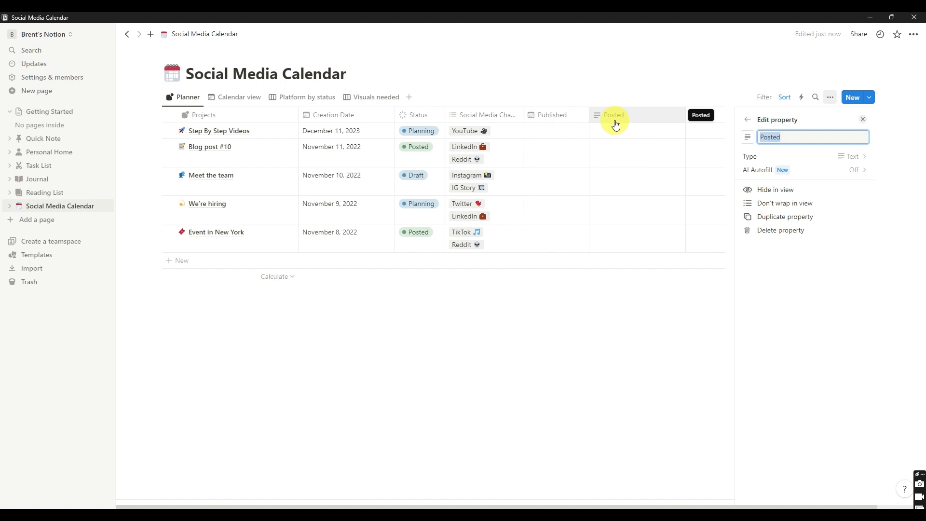
click(853, 156)
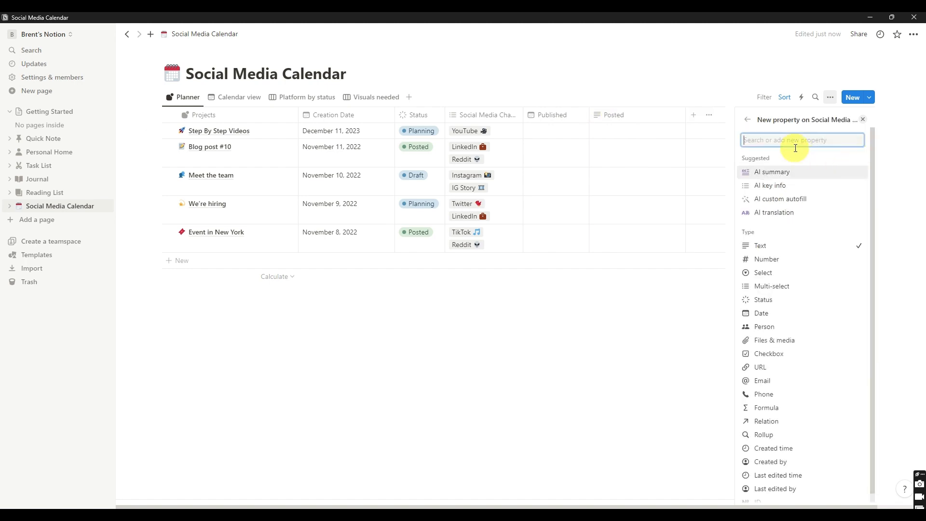
text(che)
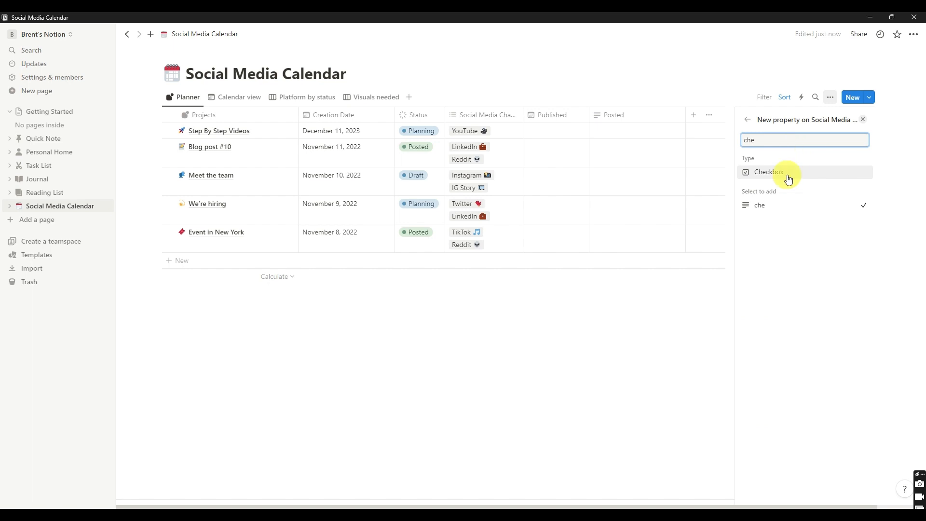
click(788, 178)
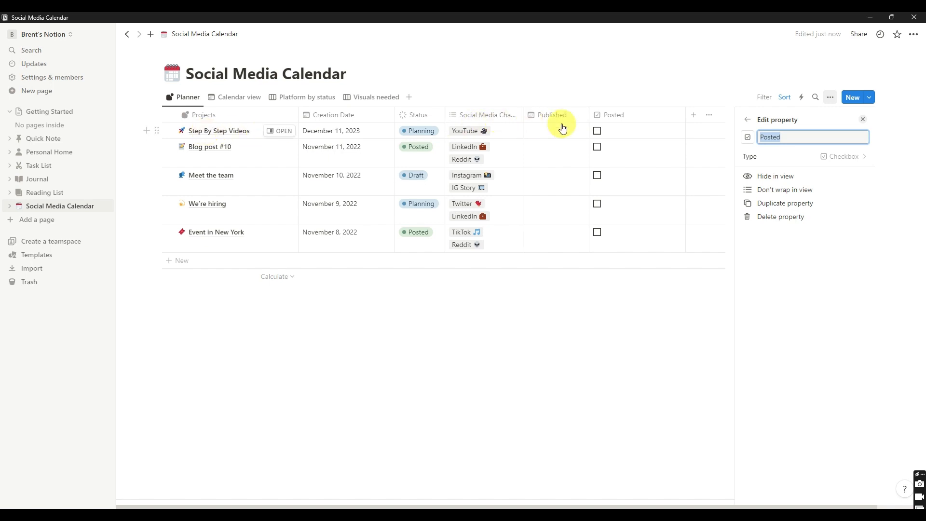
click(597, 131)
click(597, 131)
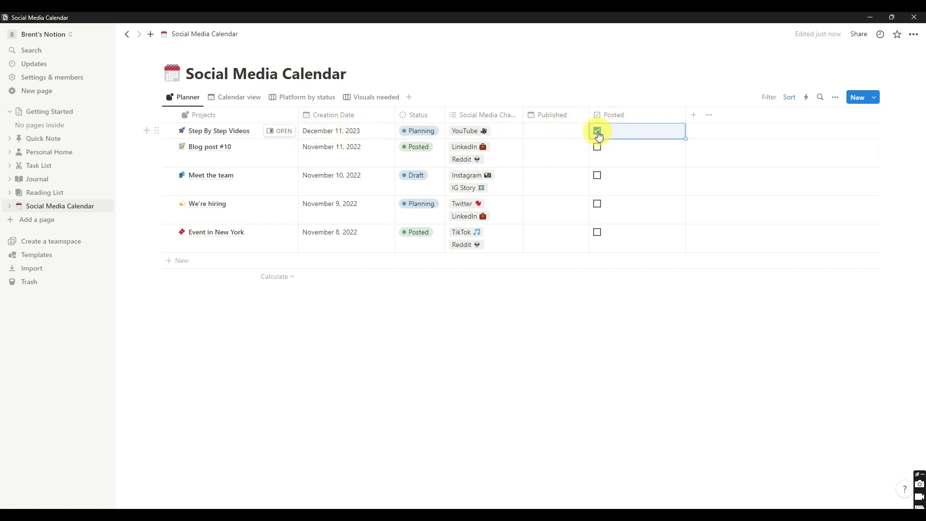
Review the Step By Step Videos entry's page and its placement in the calendar view, returning to the planner.
click(276, 133)
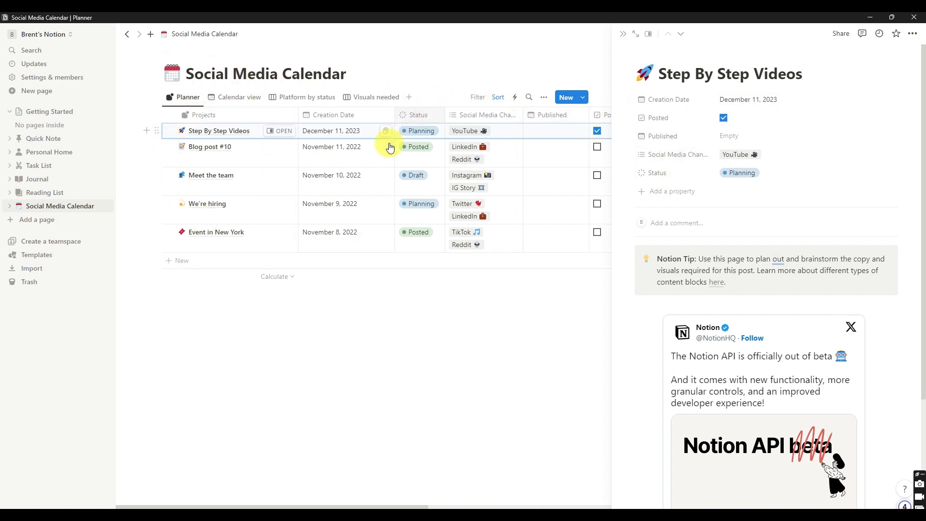
click(554, 66)
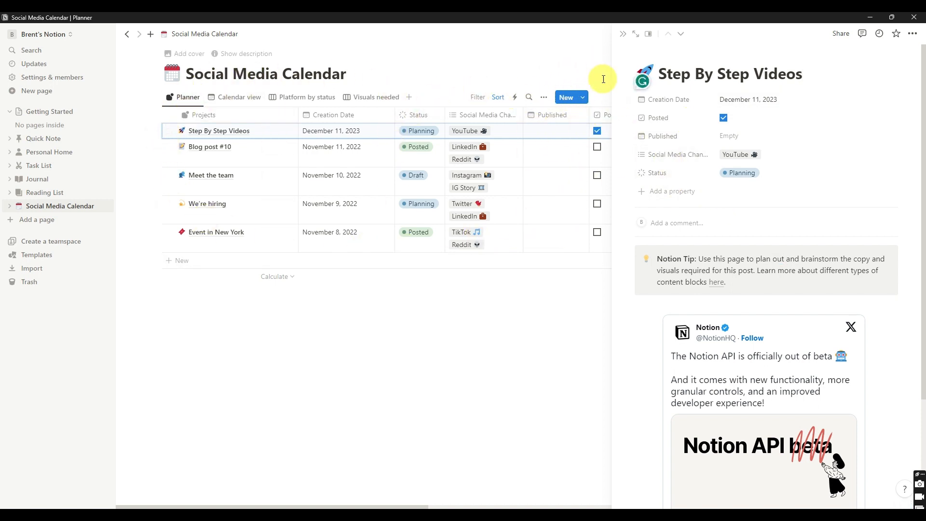
click(622, 33)
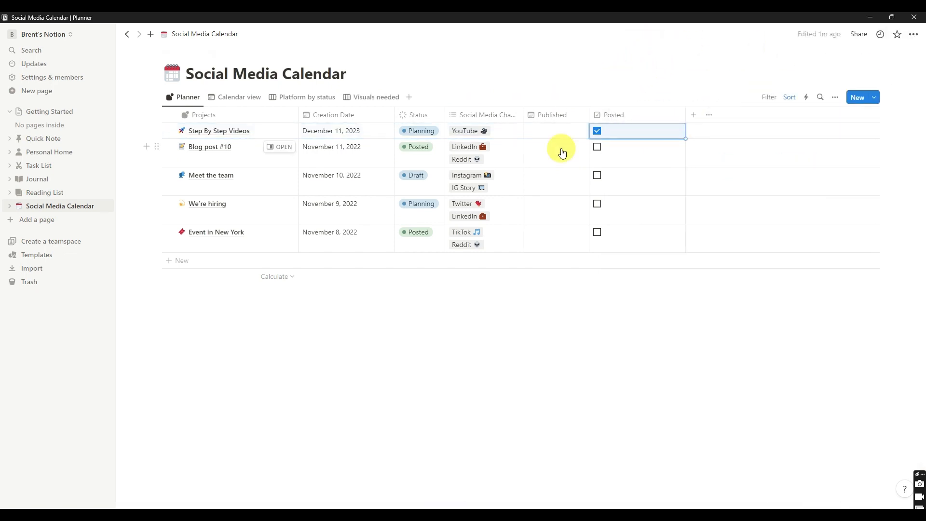
click(243, 98)
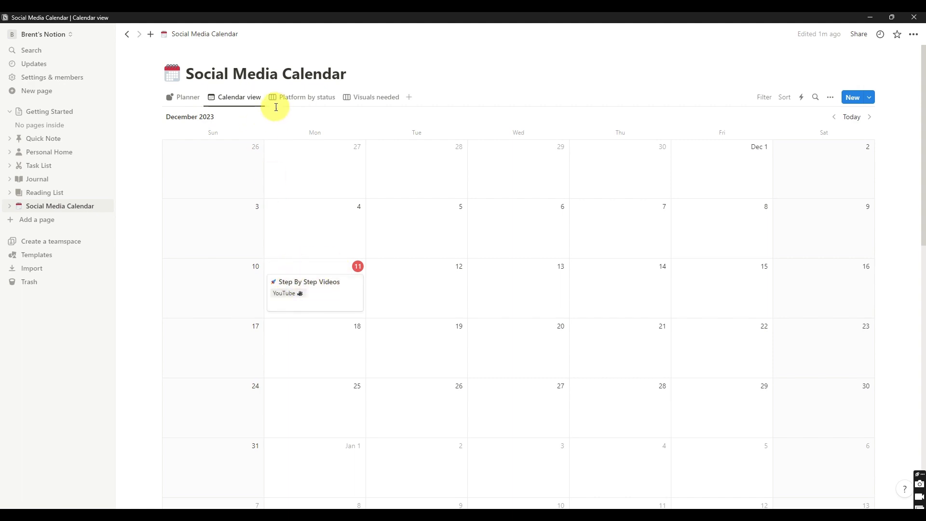
click(183, 97)
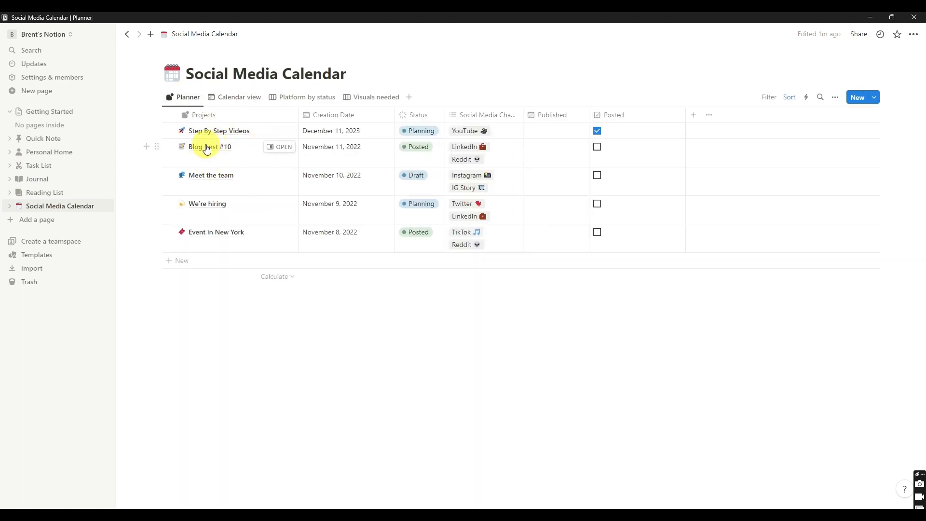
Set the creation date of Blog post #10 to December 13, 2023 and show it in the calendar view.
click(336, 157)
text(dec)
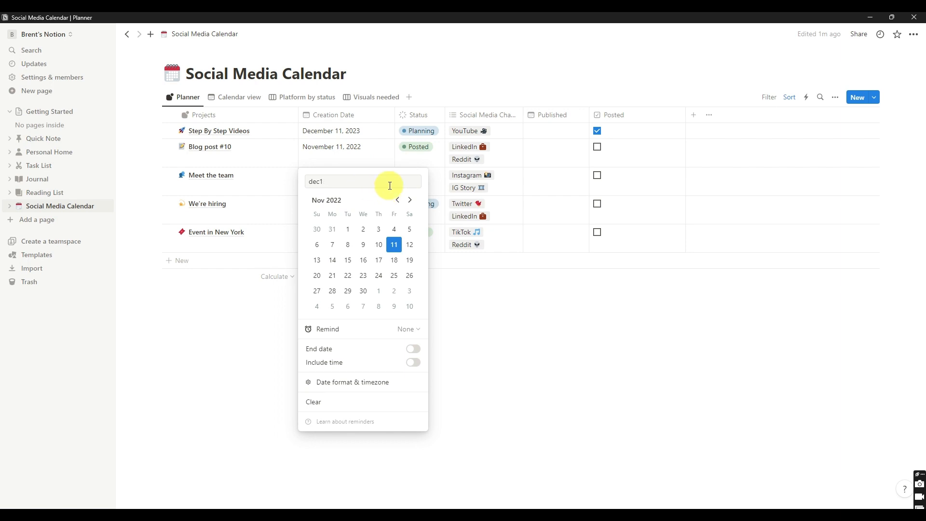
key(Return)
click(363, 263)
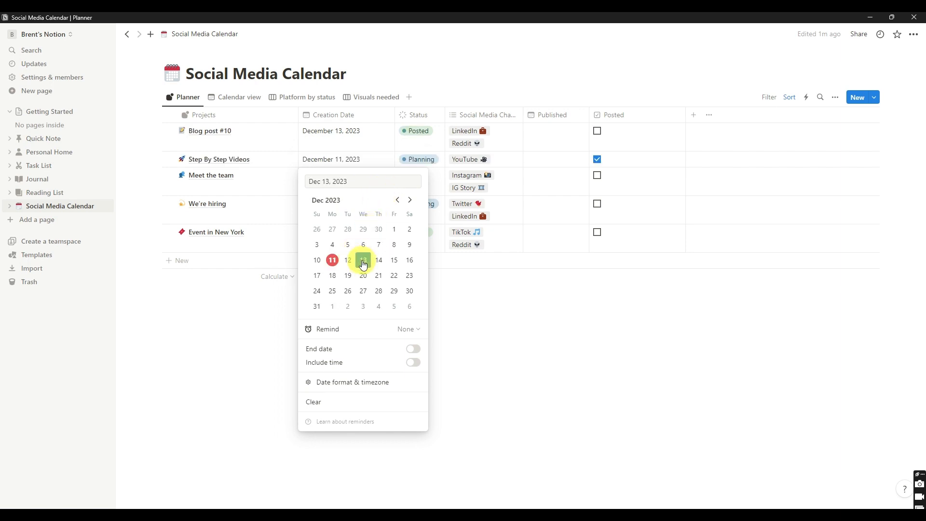
click(238, 97)
click(239, 97)
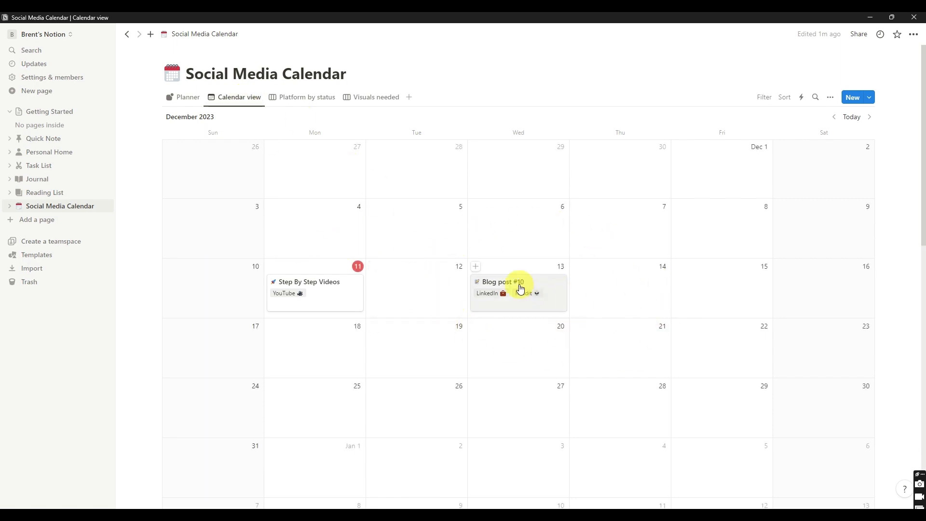
Examine the Platform by status board to see how entries are grouped by channel and progress.
click(282, 100)
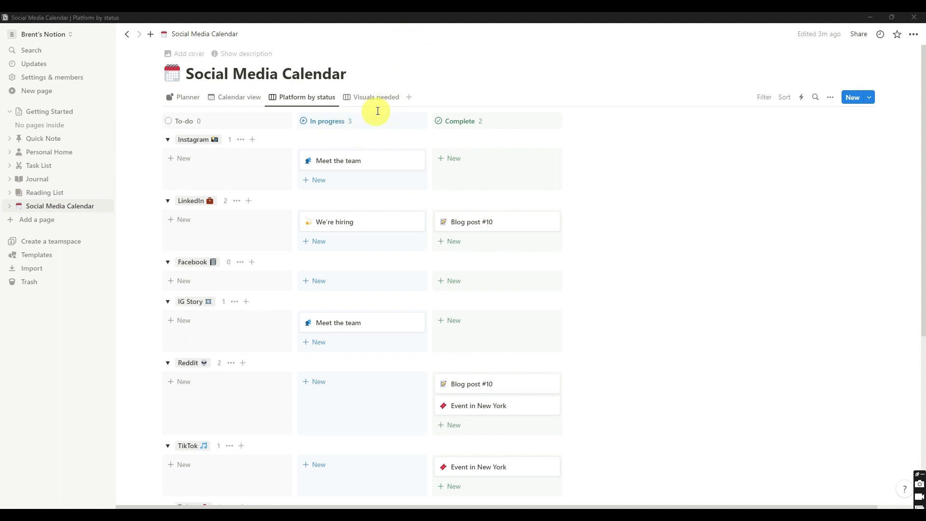
scroll(352, 113, down, 2)
scroll(352, 114, up, 2)
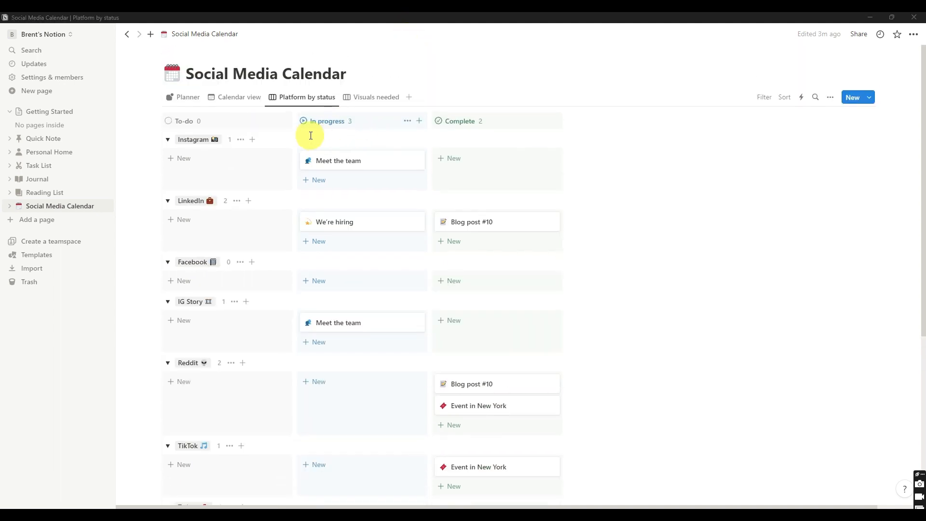
scroll(347, 137, down, 6)
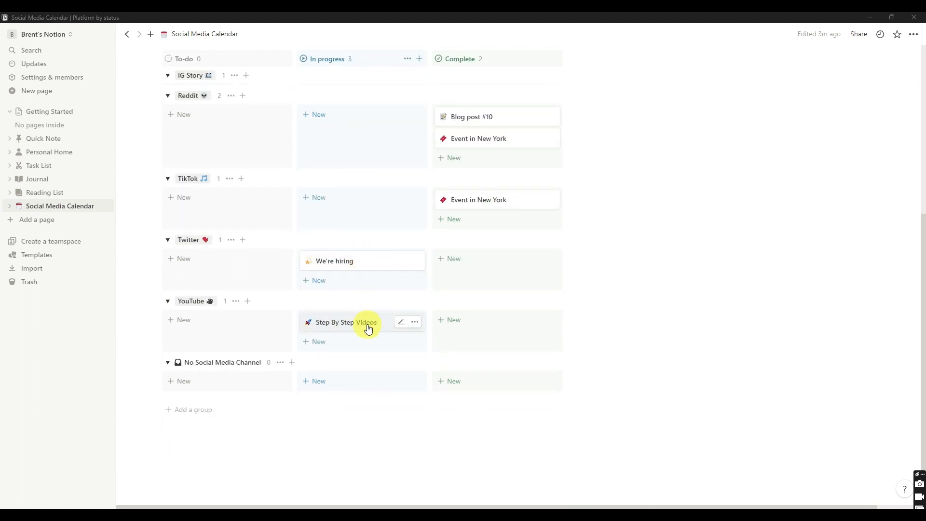
scroll(367, 327, up, 6)
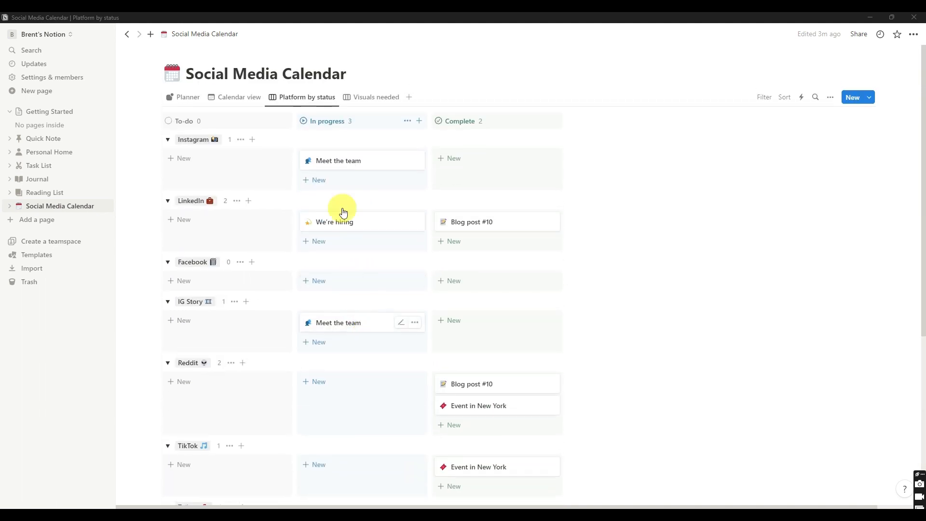
Check the status choices for the Step By Step Videos entry and compare them with its position in the Platform by status board.
click(186, 97)
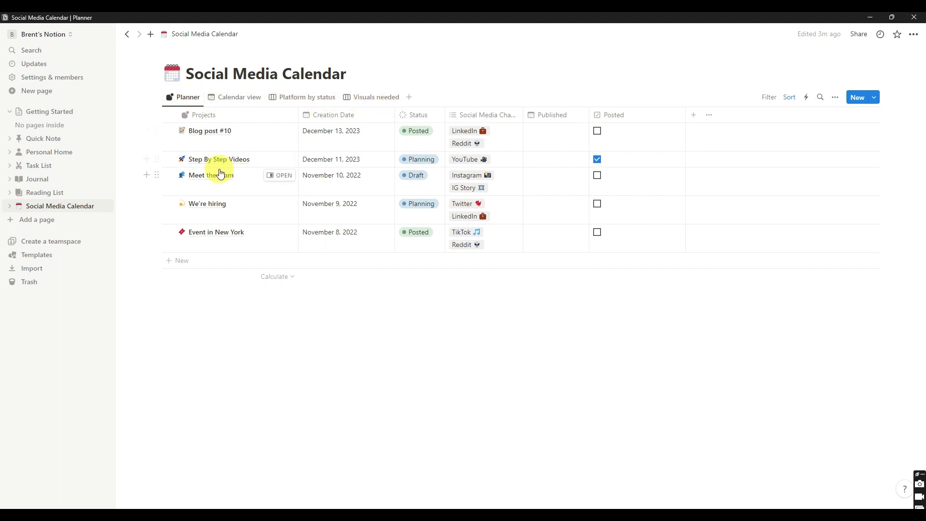
click(417, 166)
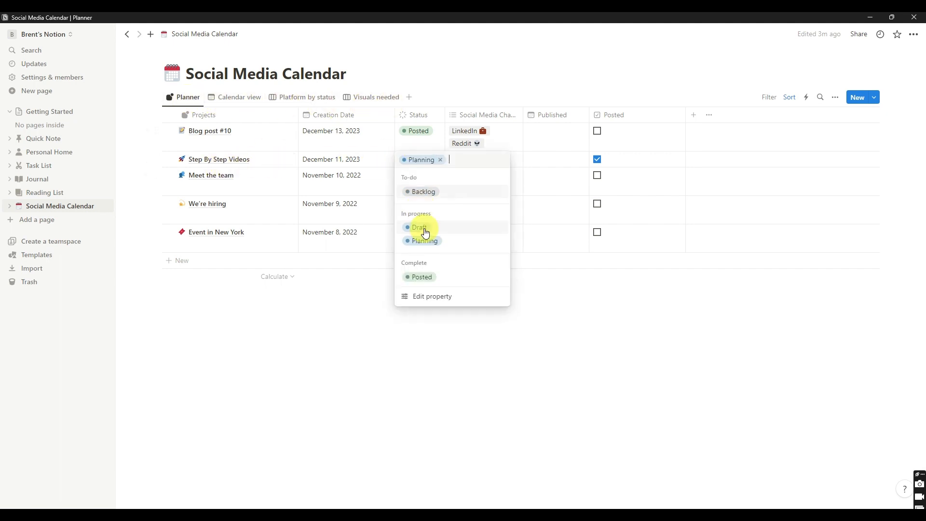
click(312, 97)
click(312, 97)
scroll(350, 139, down, 5)
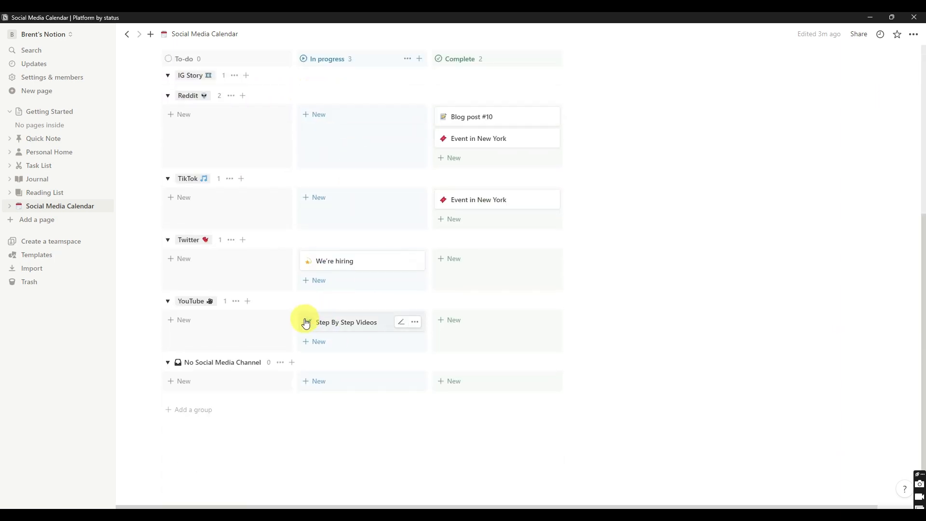
scroll(356, 316, up, 5)
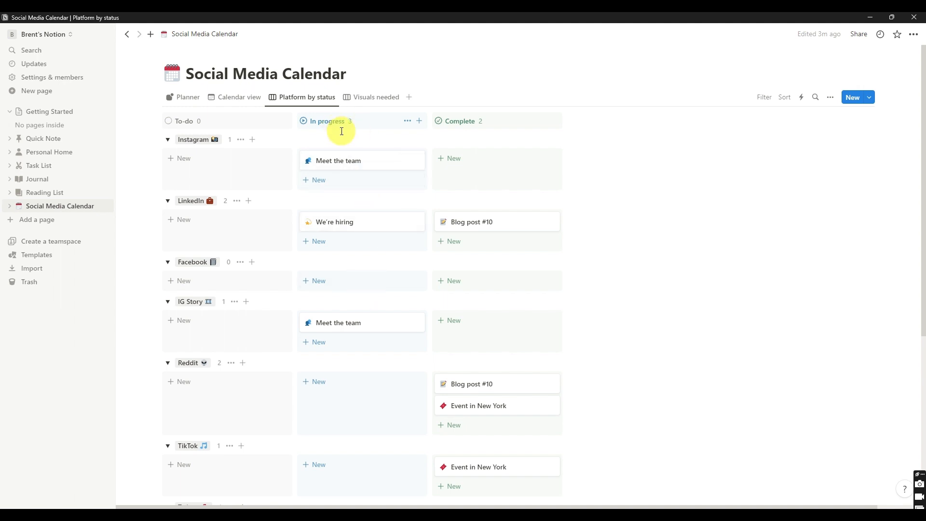
Delete the Visuals needed board view from the database.
click(357, 103)
click(188, 99)
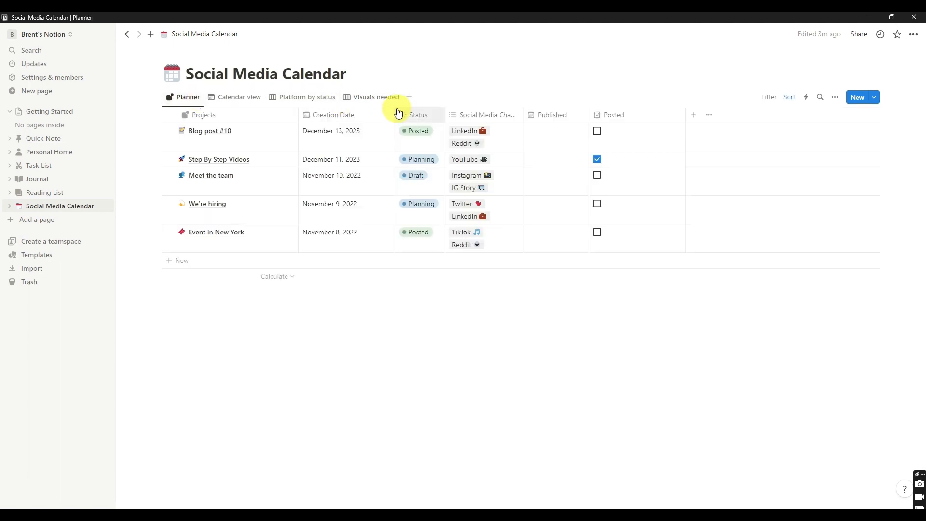
click(387, 97)
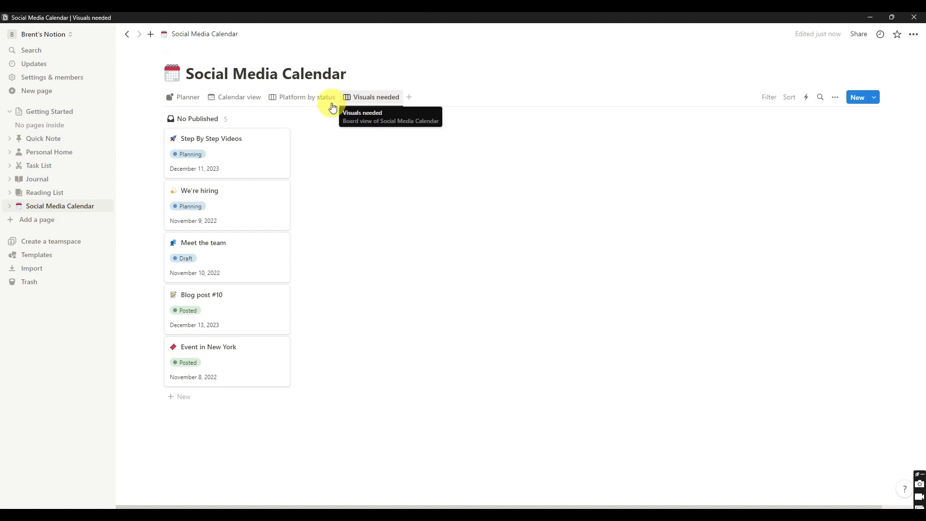
click(365, 96)
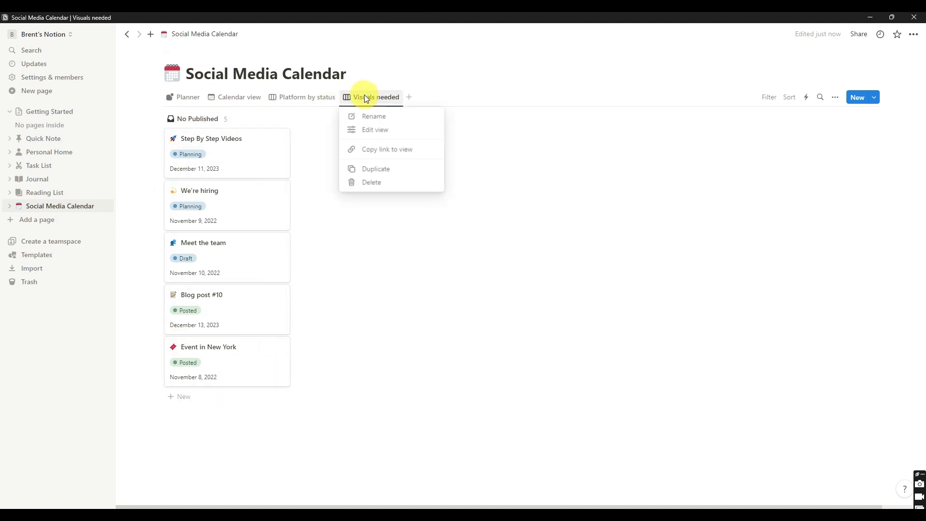
click(388, 183)
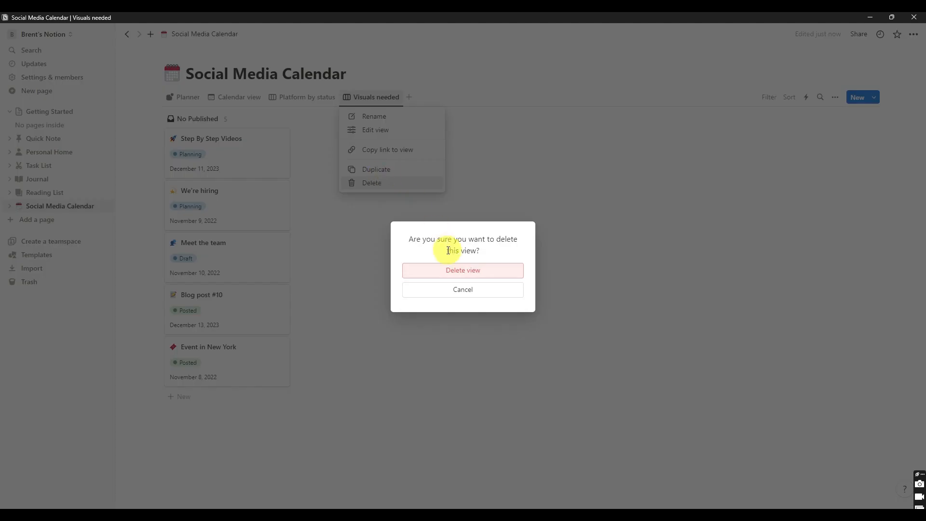
click(463, 269)
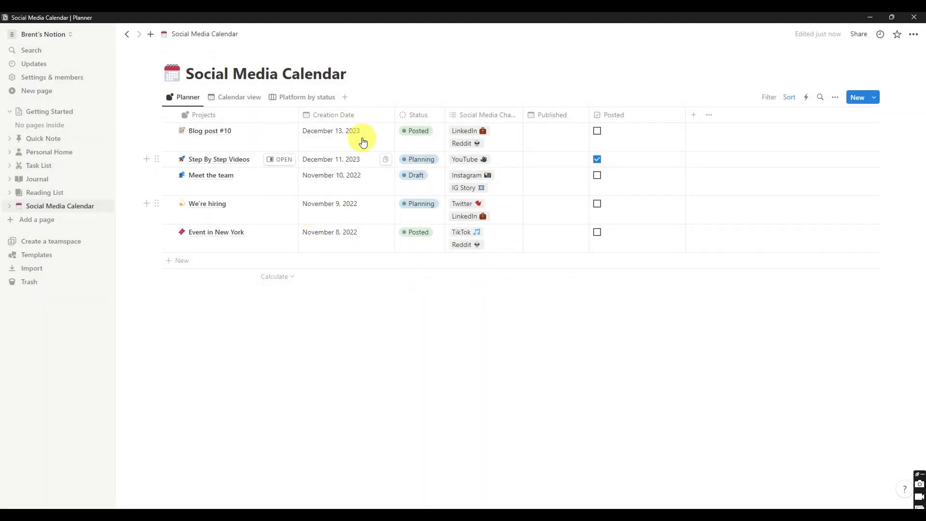
Add a new table view to the Social Media Calendar database and name it Timeline View.
click(345, 98)
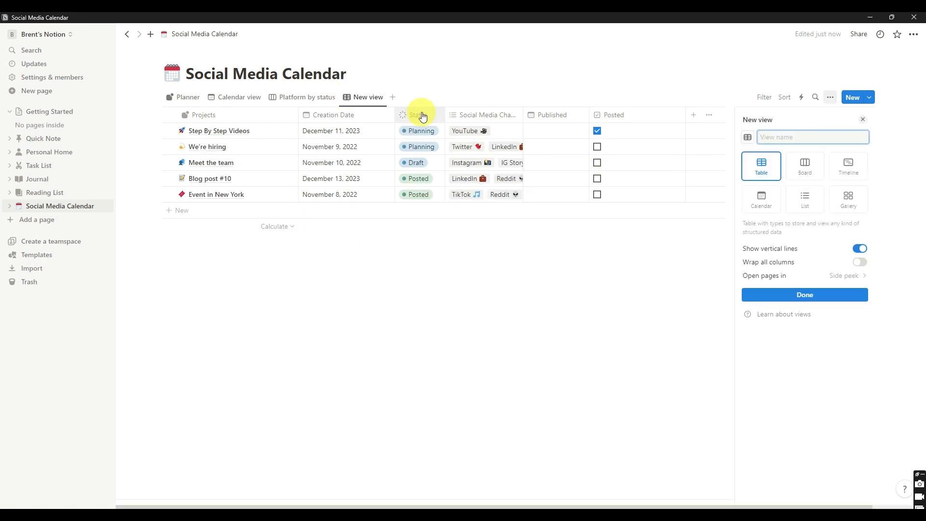
click(362, 98)
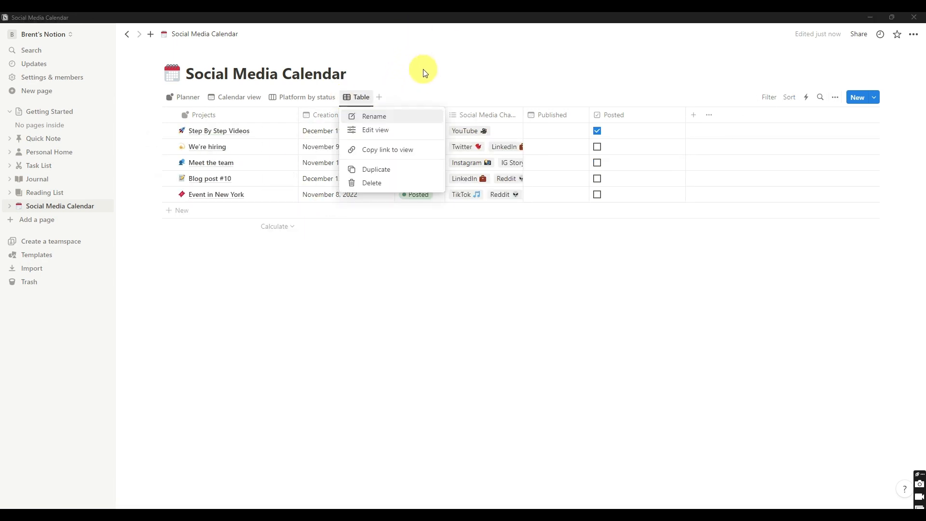
click(423, 72)
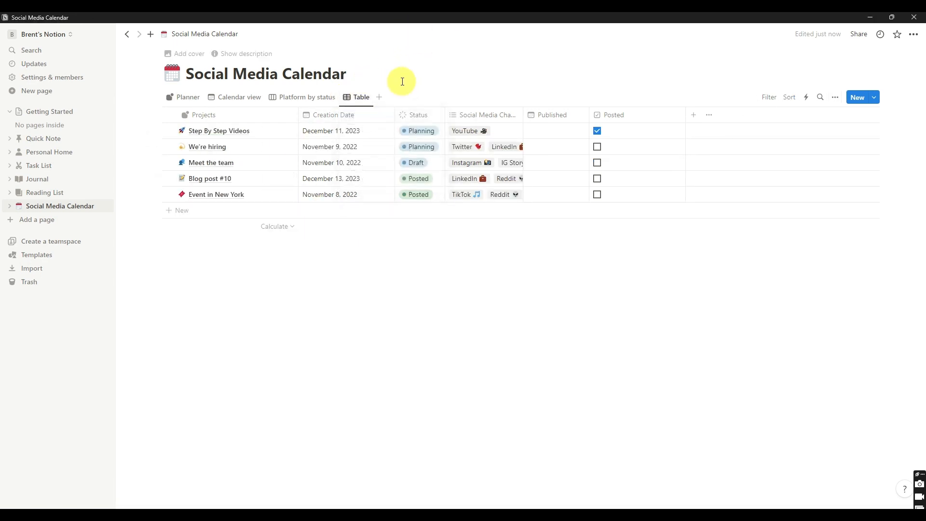
click(358, 98)
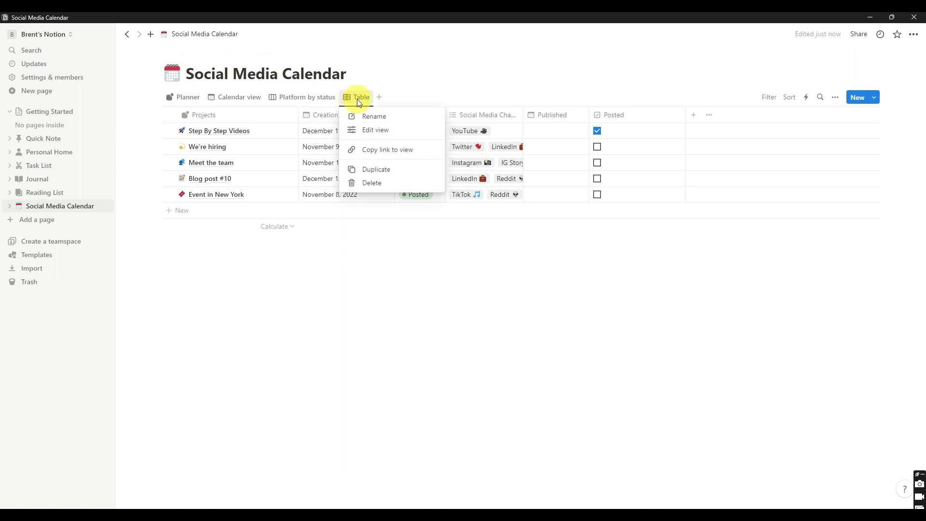
click(378, 116)
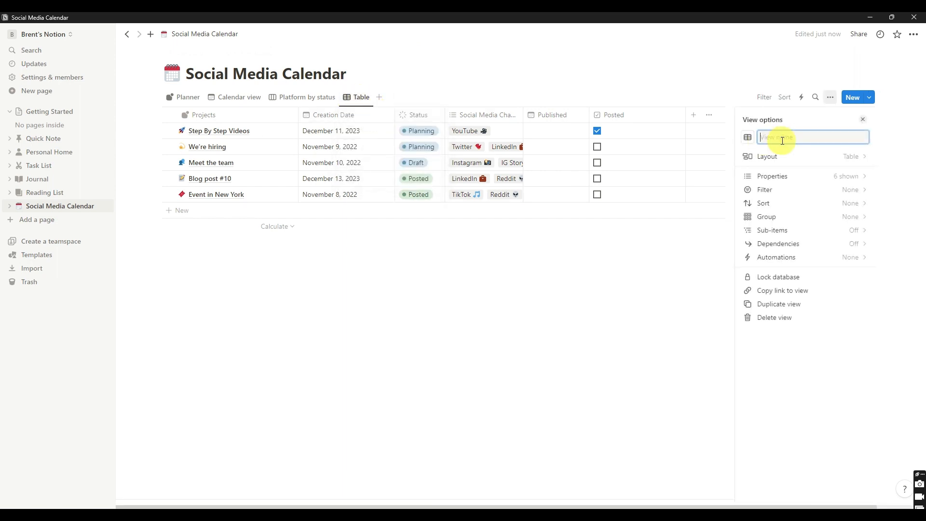
text(Timeline View)
Preview the board, timeline, calendar and gallery layouts for Timeline View, set its layout to List, and return to the Planner view.
click(846, 156)
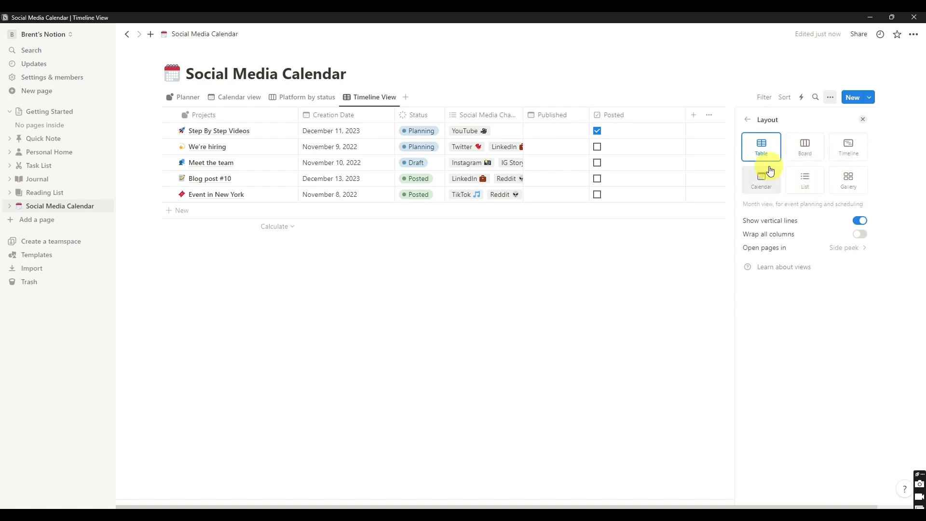
click(803, 158)
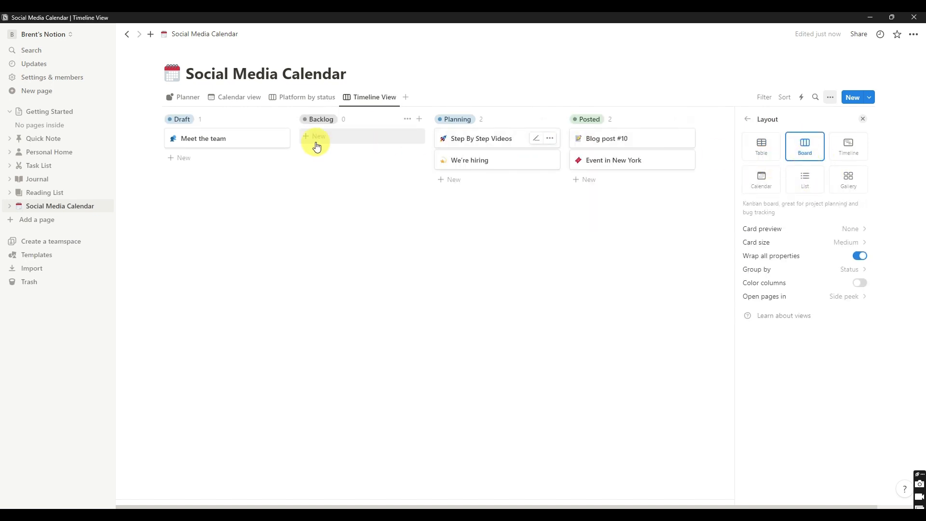
click(849, 151)
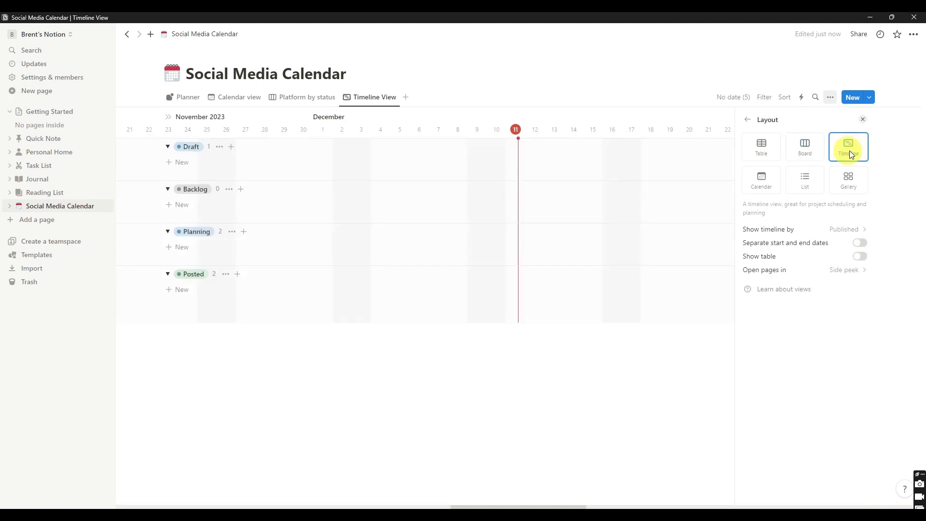
click(777, 175)
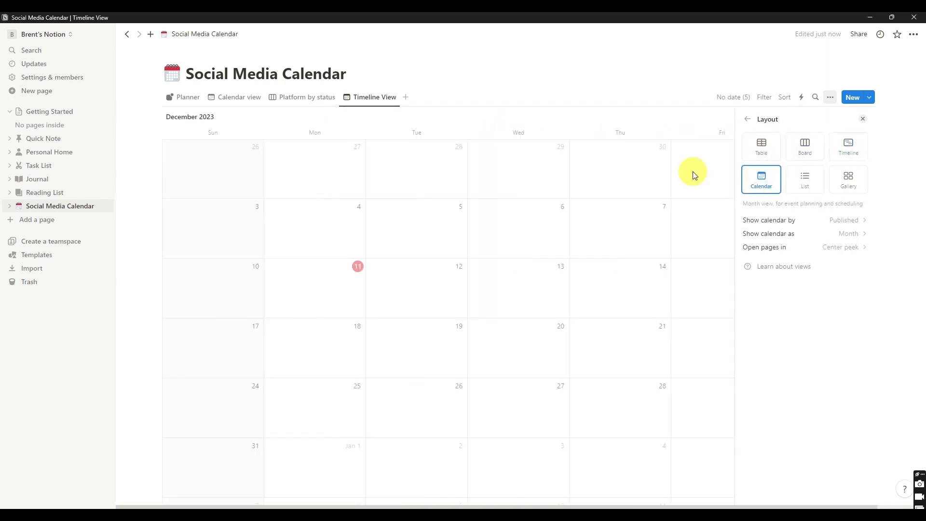
click(804, 179)
click(850, 188)
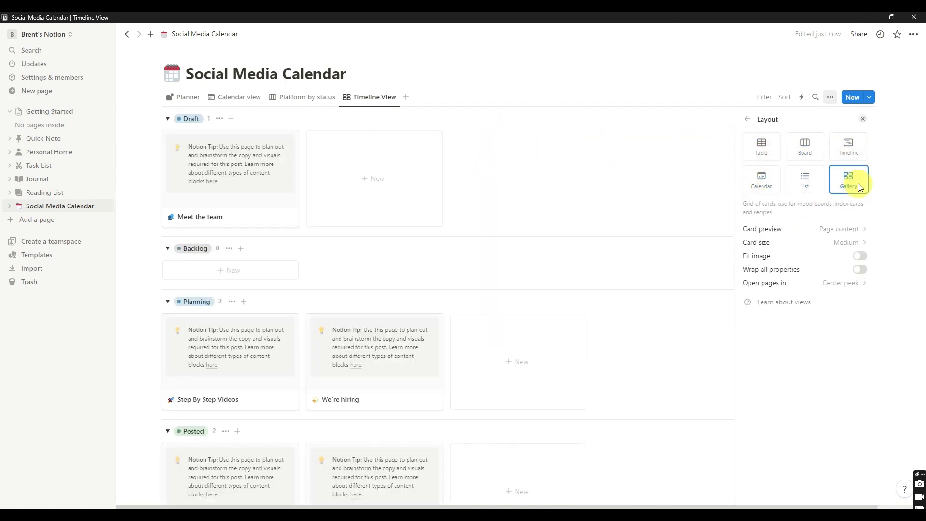
click(820, 179)
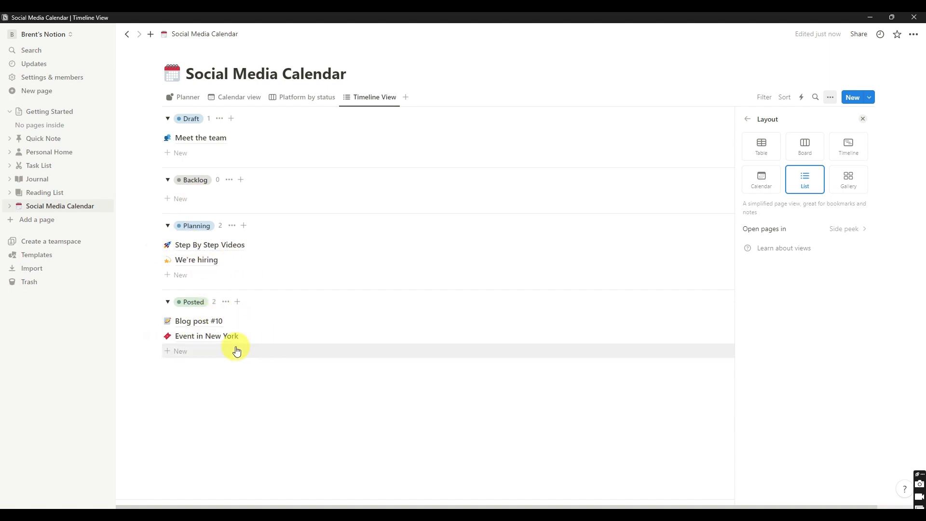
click(179, 103)
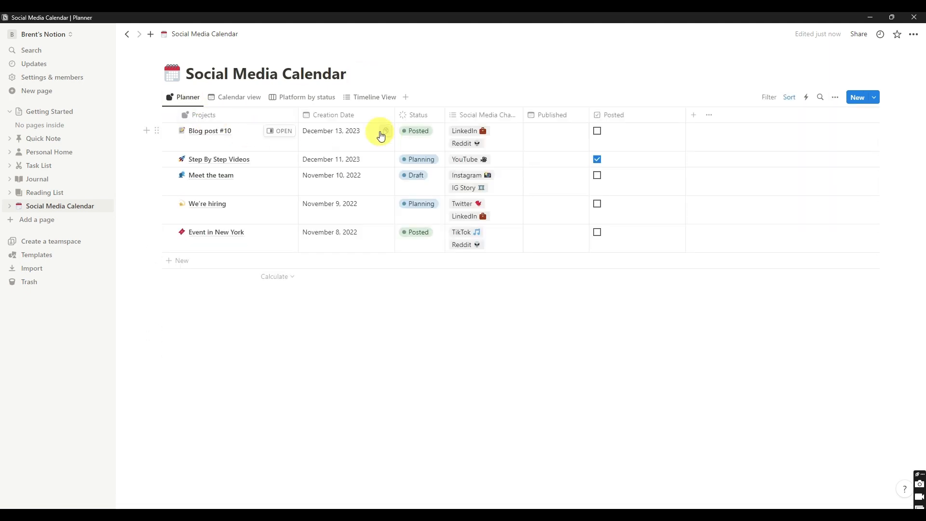